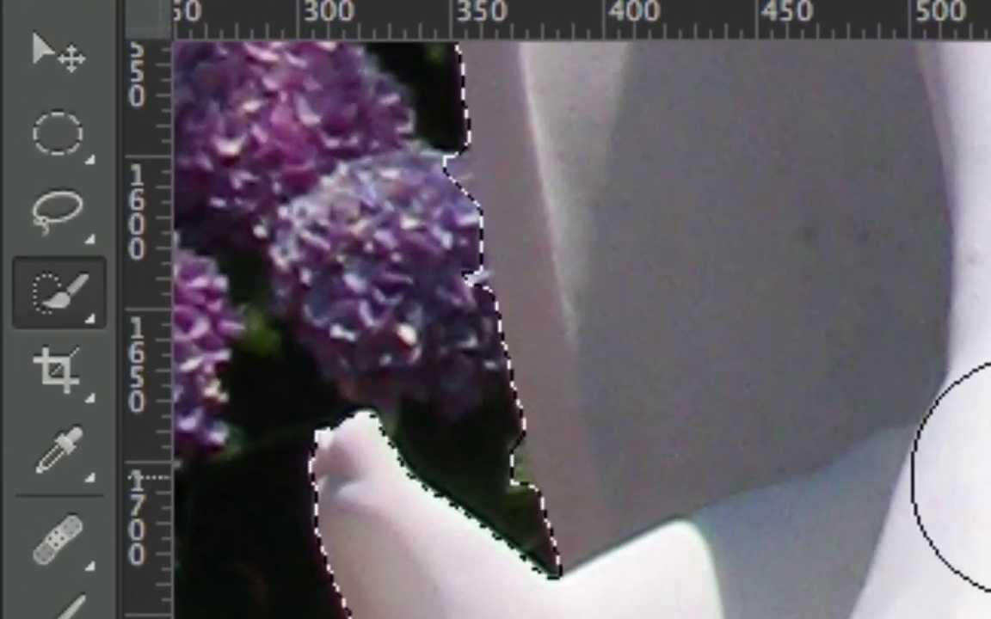
- Draw a freehand lasso loop around the spill above the statue's shaded shoulder, and undo the resulting selection
mouse_move(934, 437)
left_mouse_down()
mouse_move(990, 533)
mouse_move(990, 585)
left_mouse_up()
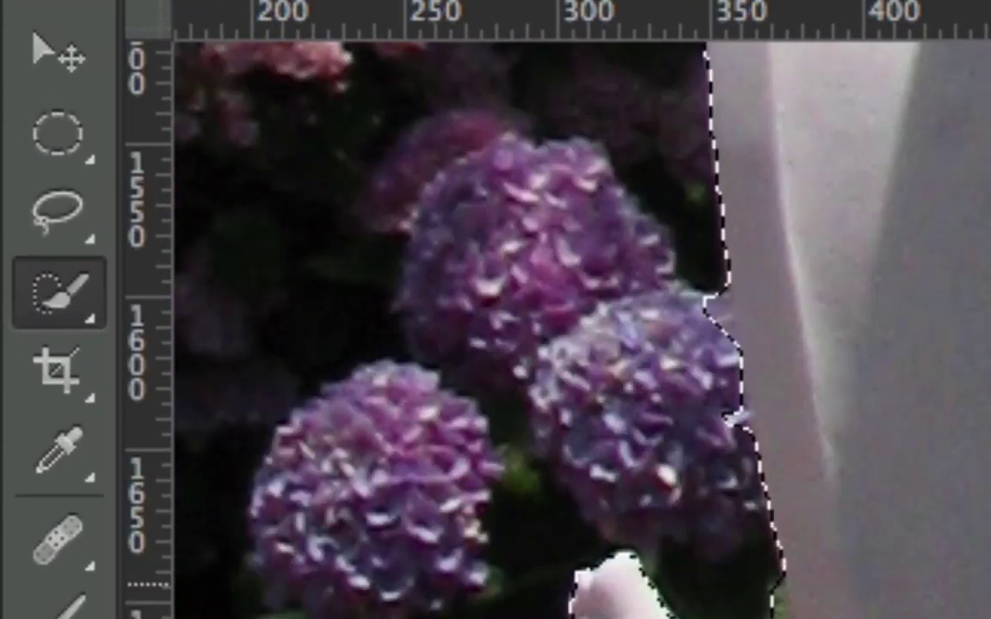
key("l")
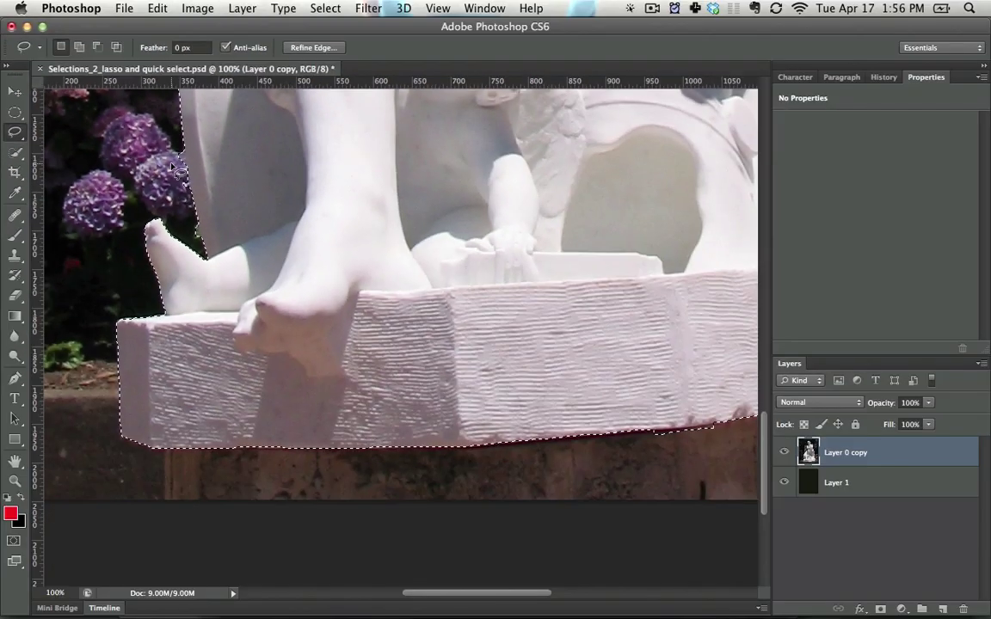
key("space")
mouse_move(306, 385)
left_mouse_down()
mouse_move(327, 407)
mouse_move(336, 453)
mouse_move(267, 373)
left_mouse_up()
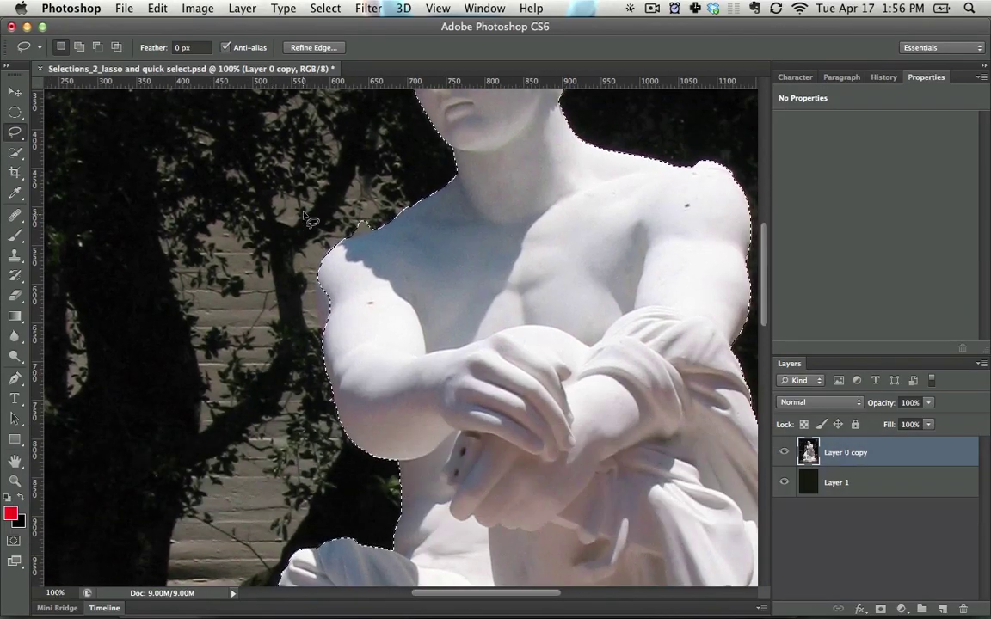
left_click_drag(244, 172, 319, 148)
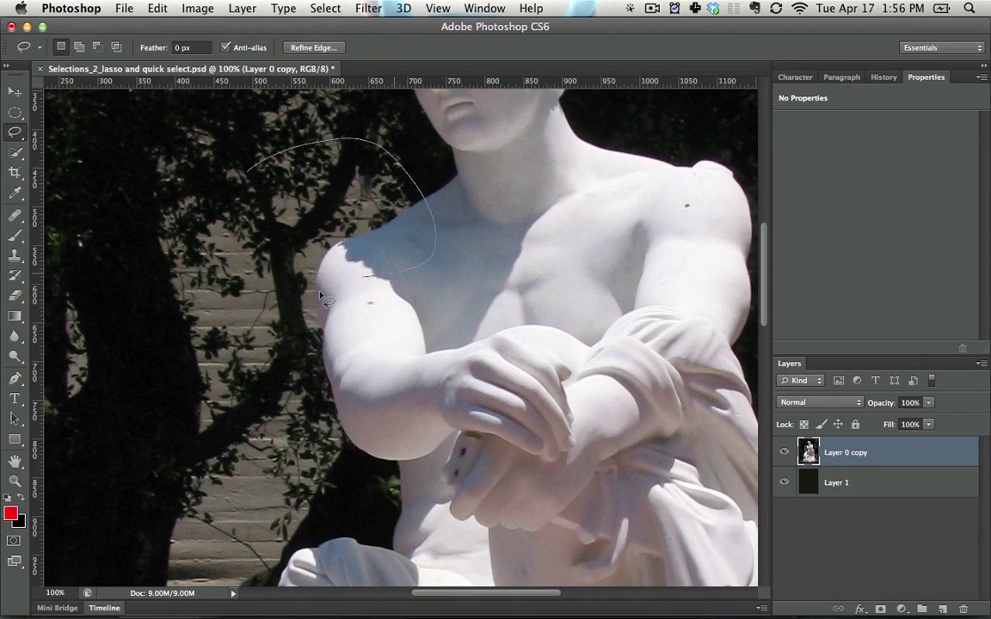
left_click_drag(211, 219, 250, 178)
key("super+z")
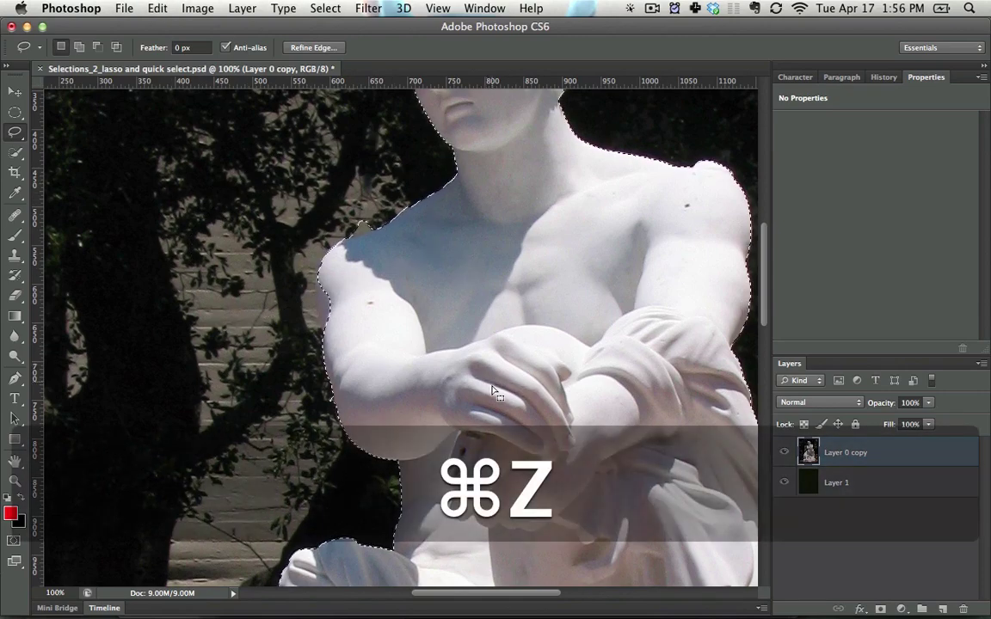
- Clear the statue selection and draw a loose freehand lasso loop around the cherub's head
key("space")
left_click_drag(456, 420, 462, 178)
left_click_drag(487, 465, 442, 220)
key("super+z")
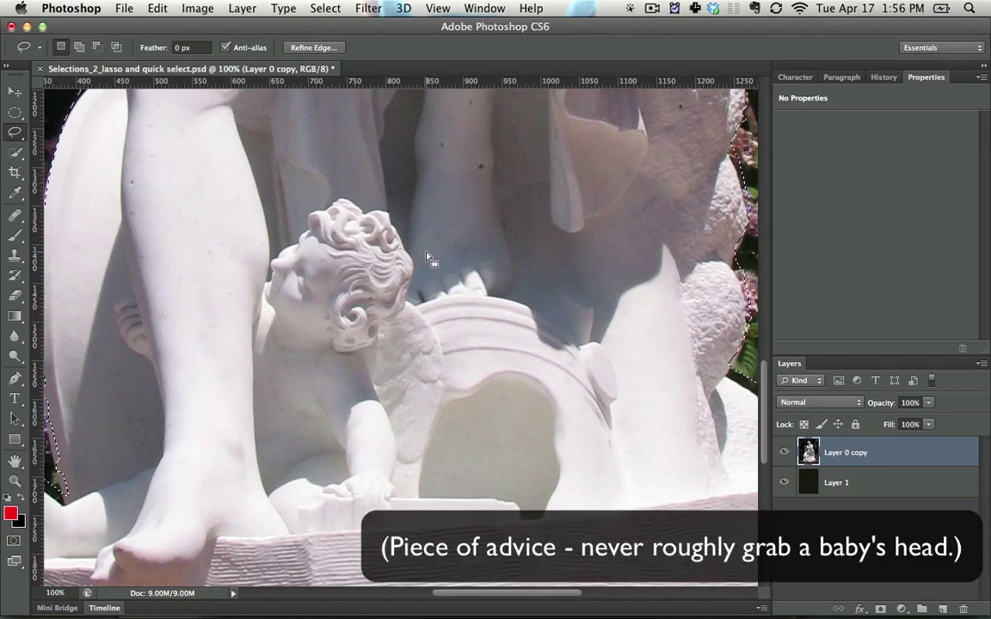
key("super+d")
mouse_move(337, 161)
left_mouse_down()
mouse_move(458, 192)
mouse_move(450, 194)
left_mouse_up()
- Copy the selected cherub's head onto a new layer and hide Layer 0 copy
key("super+c")
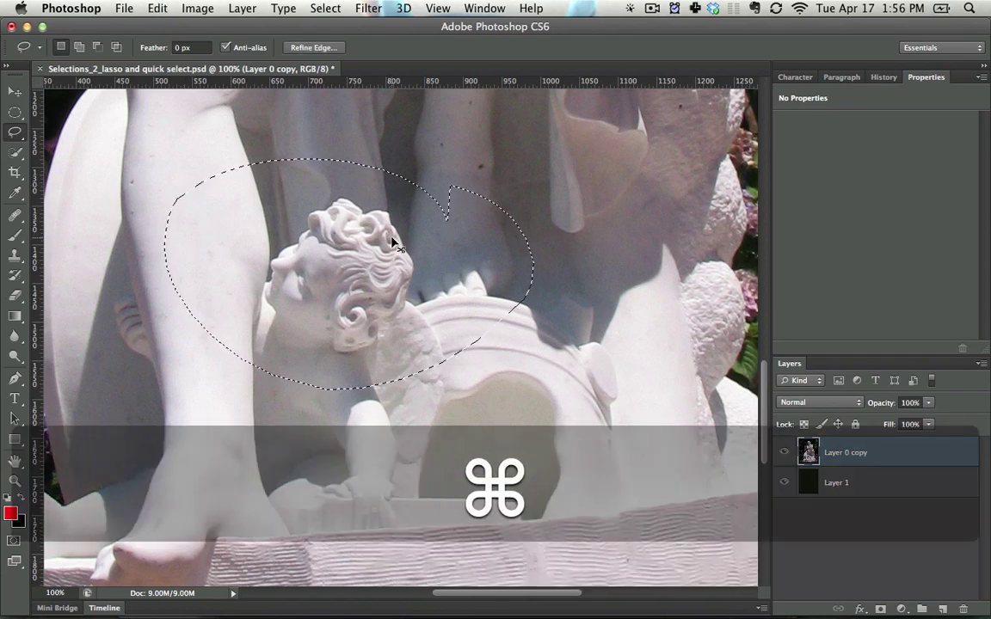
key("super+v")
left_click(783, 482)
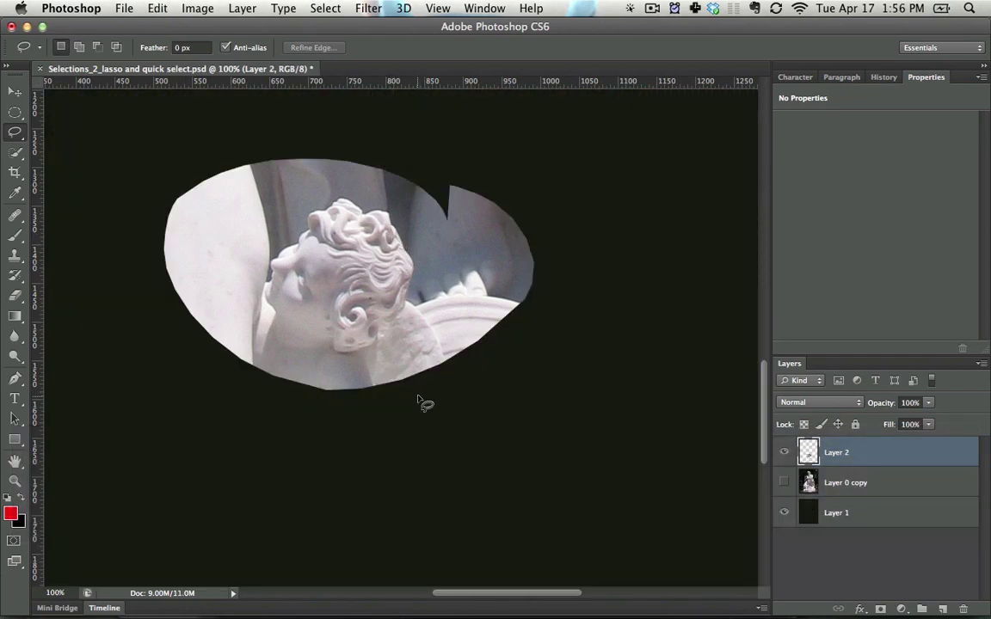
- Undo the pasted head, its lasso selection and the deselection, and show Layer 0 copy again
key("alt+super+z")
key("alt+super+z")
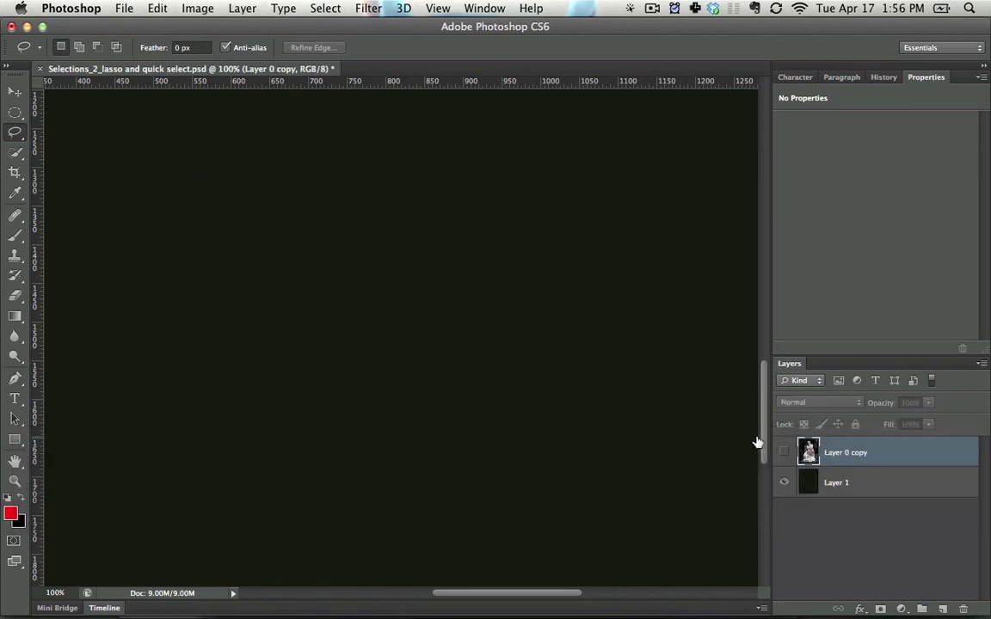
left_click(783, 453)
key("alt+super+z")
- Subtract the flower spill beside the purple hydrangeas from the statue selection with the Polygonal Lasso tool
key("space")
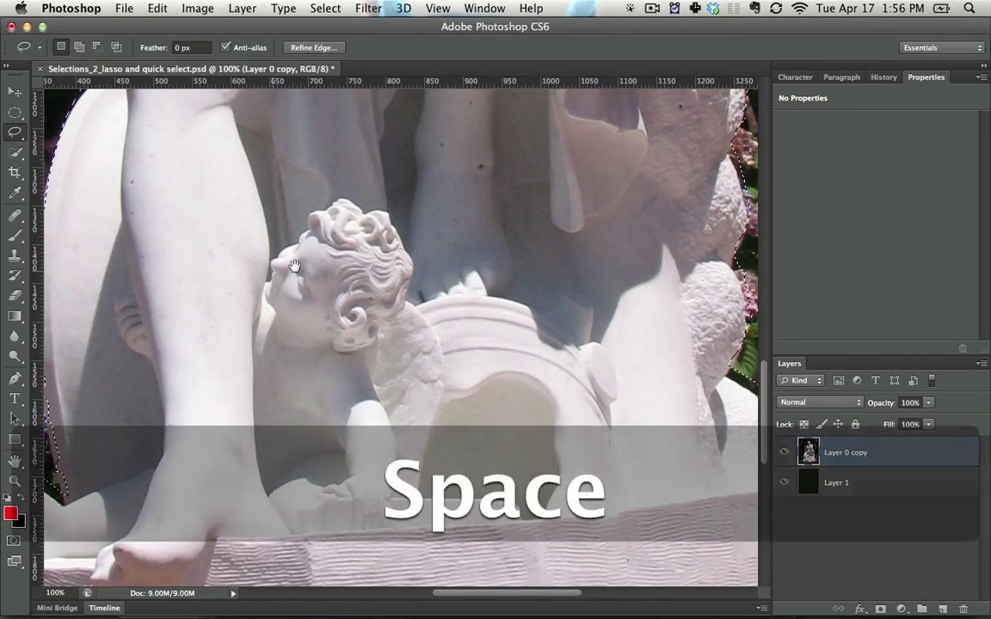
left_click_drag(335, 276, 467, 303)
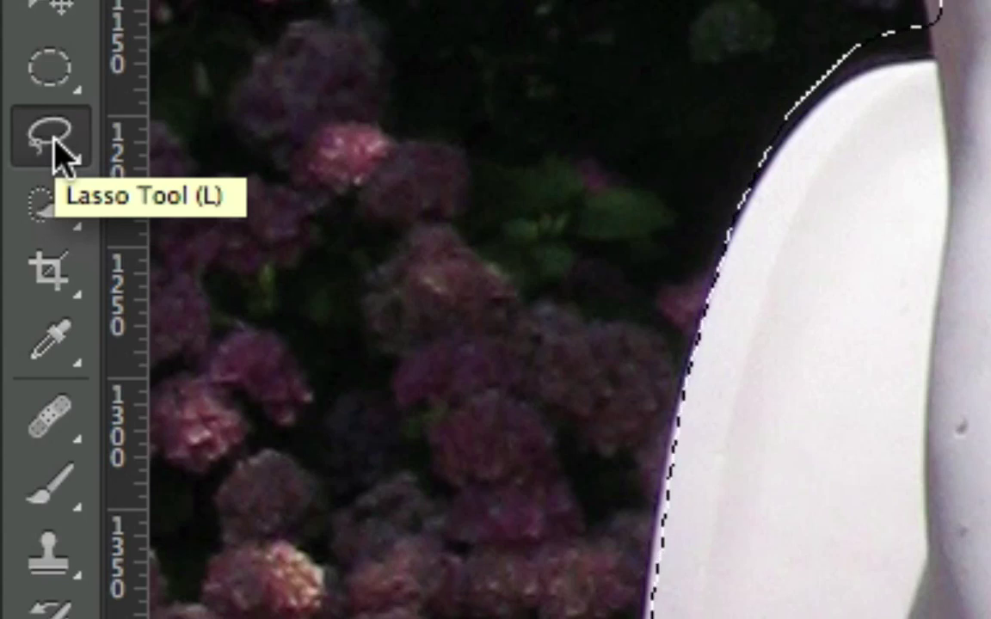
left_click(55, 147)
left_click(54, 152)
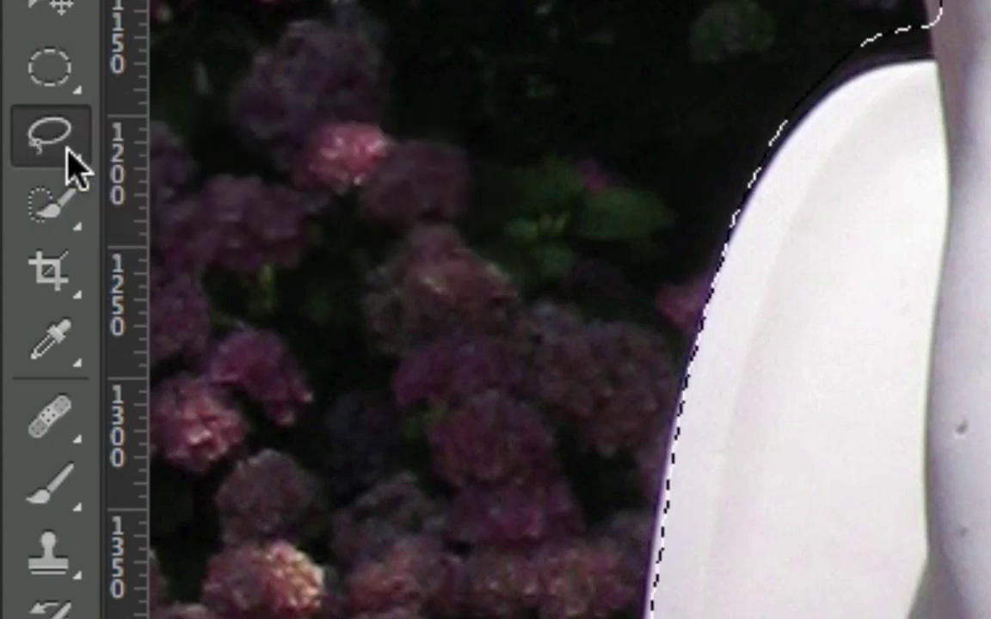
left_click(41, 155)
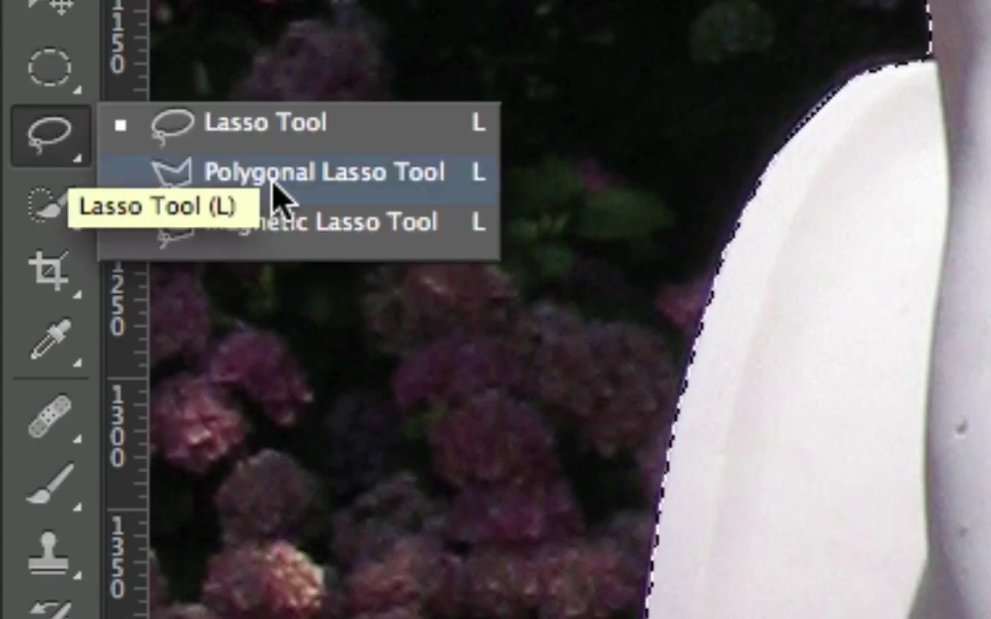
left_click(272, 182)
key("space")
mouse_move(907, 579)
left_mouse_down()
mouse_move(918, 45)
mouse_move(959, 0)
left_mouse_up()
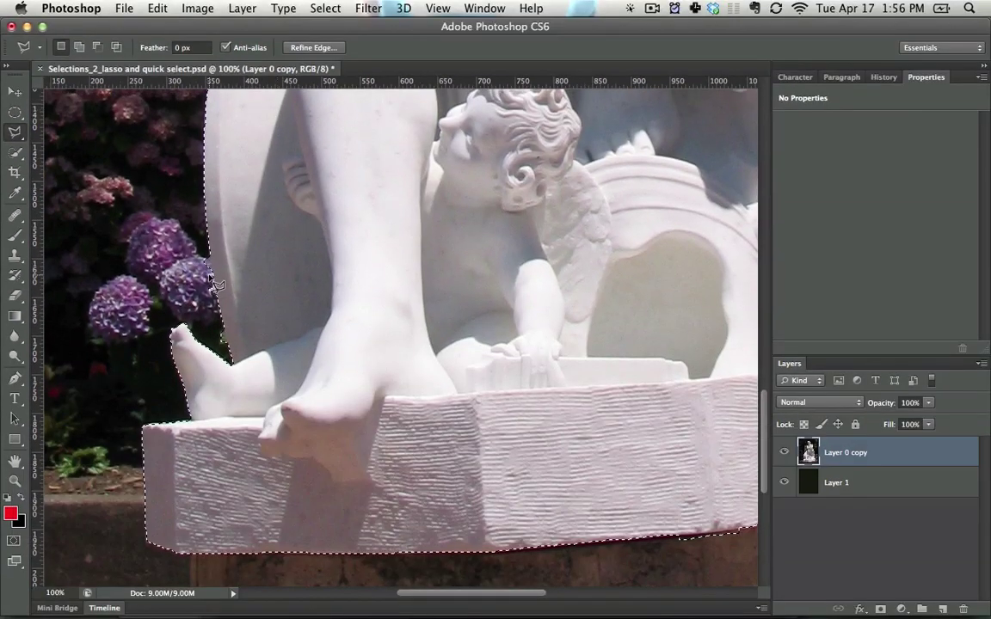
key("alt")
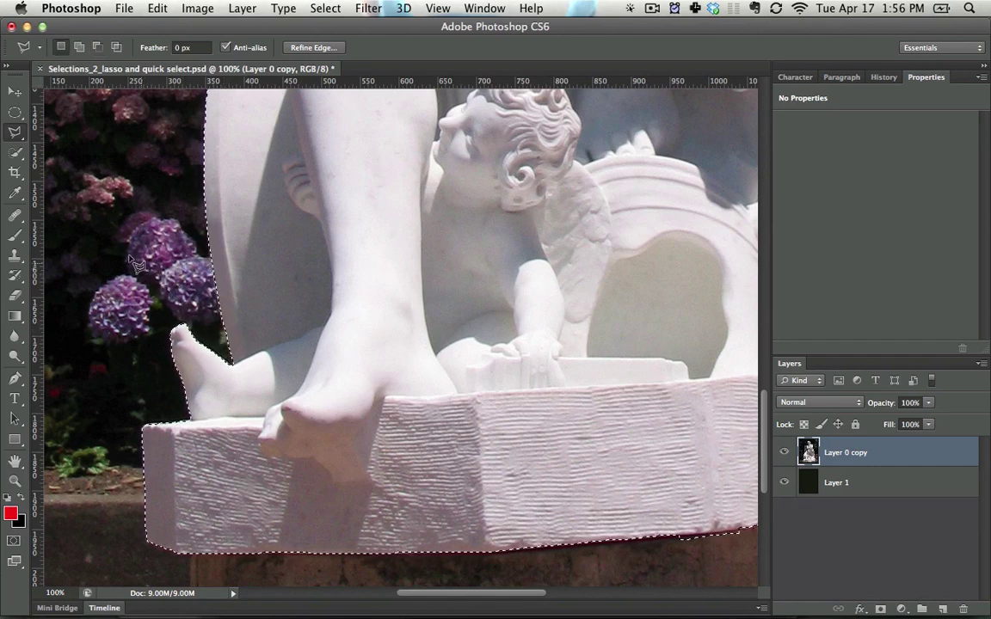
- Turn on the Mouse Clicks display in Mouseposé
key("space")
left_click_drag(243, 209, 86, 585)
left_click(631, 7)
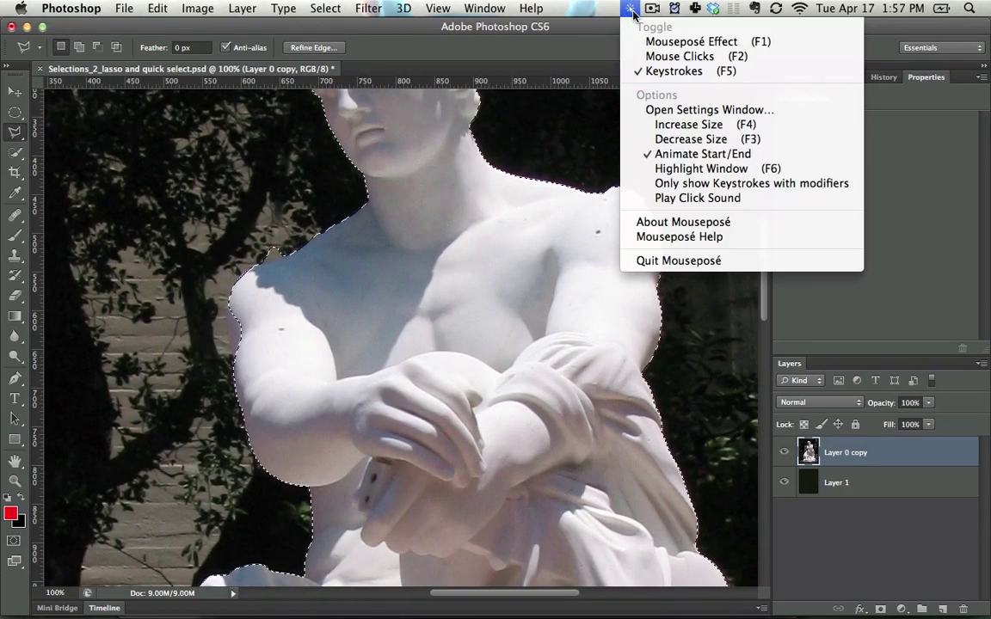
left_click(652, 57)
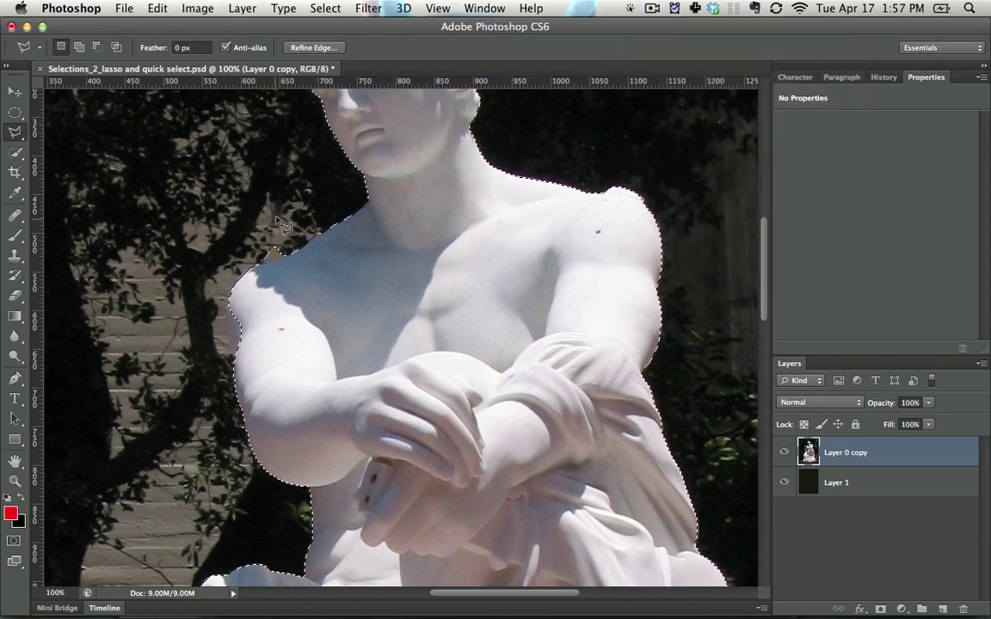
- Subtract the small background bump above the statue's shaded shoulder from the selection with a polygonal outline
key("alt")
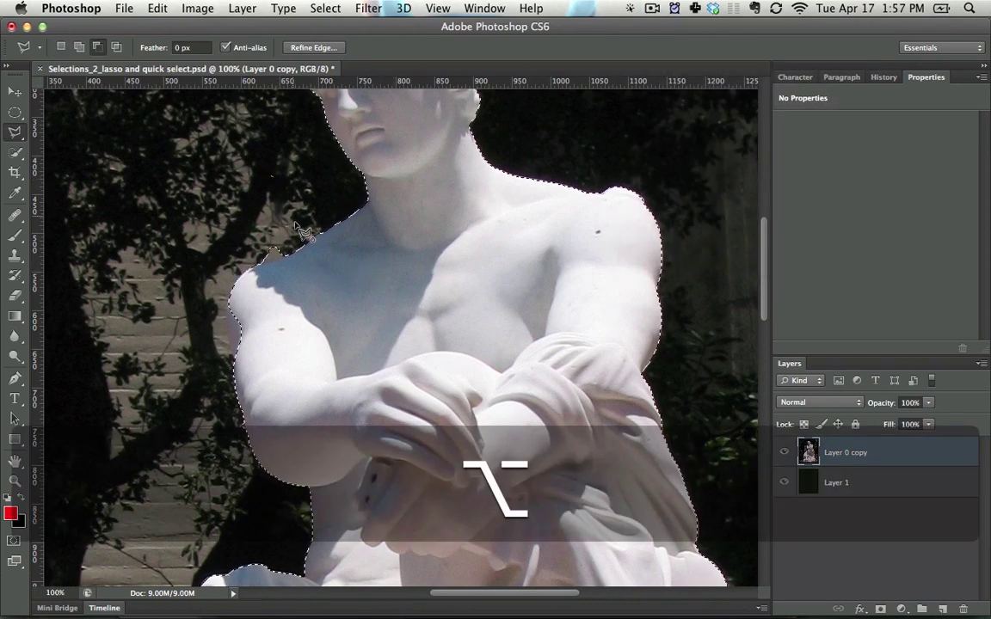
left_click(295, 227)
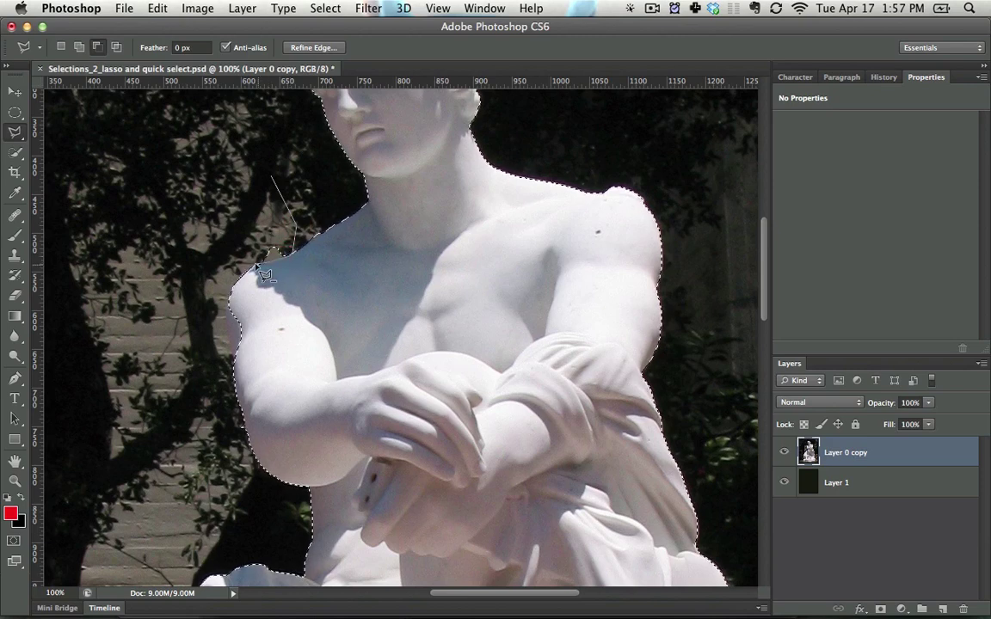
double_click(210, 163)
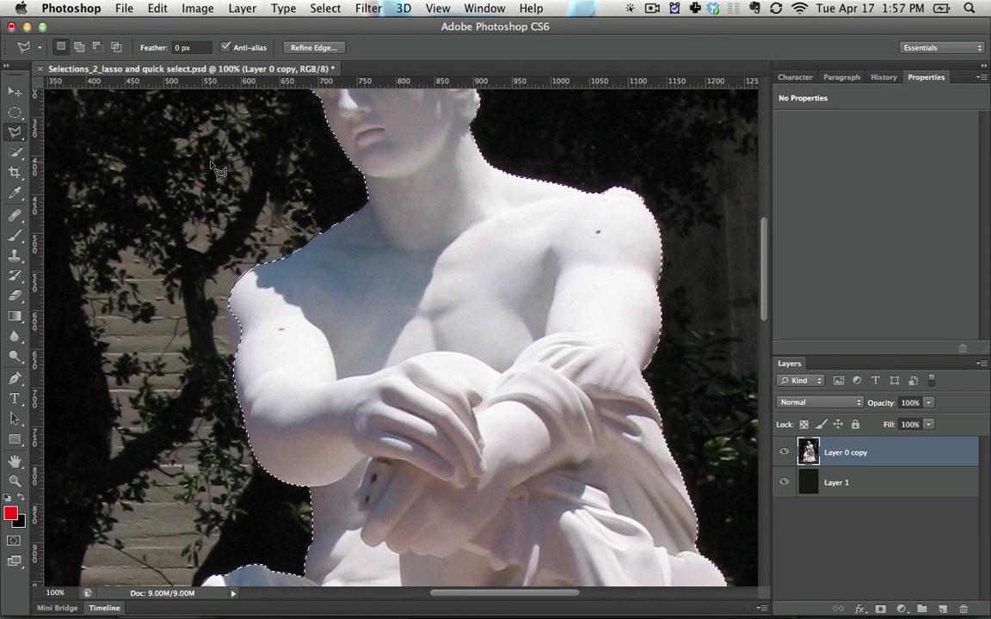
- Add the missed sliver along the upper arm's outer edge to the selection with a polygonal outline
key("alt")
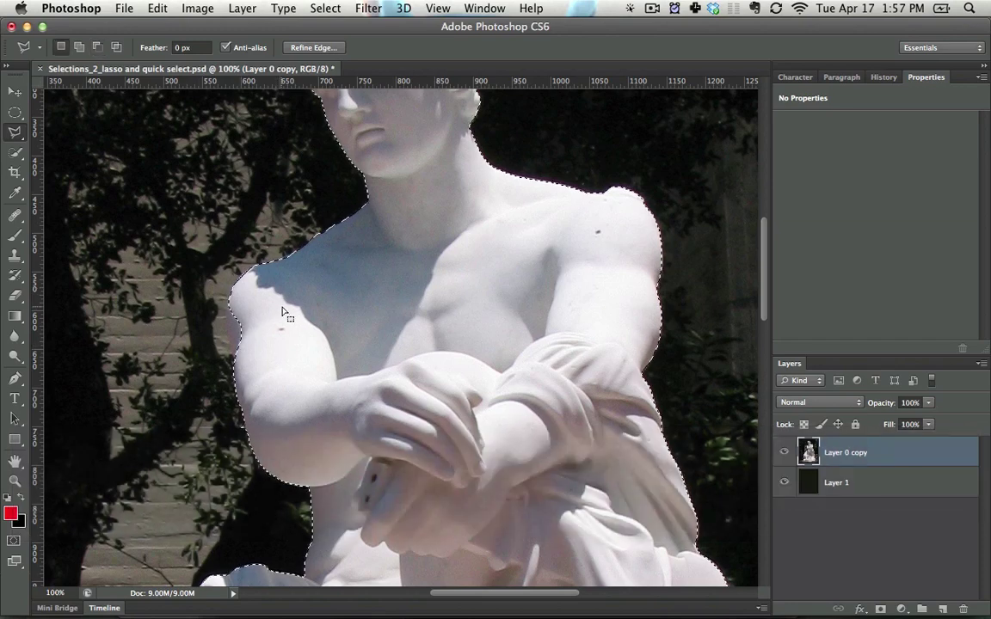
key("shift")
left_click(245, 300)
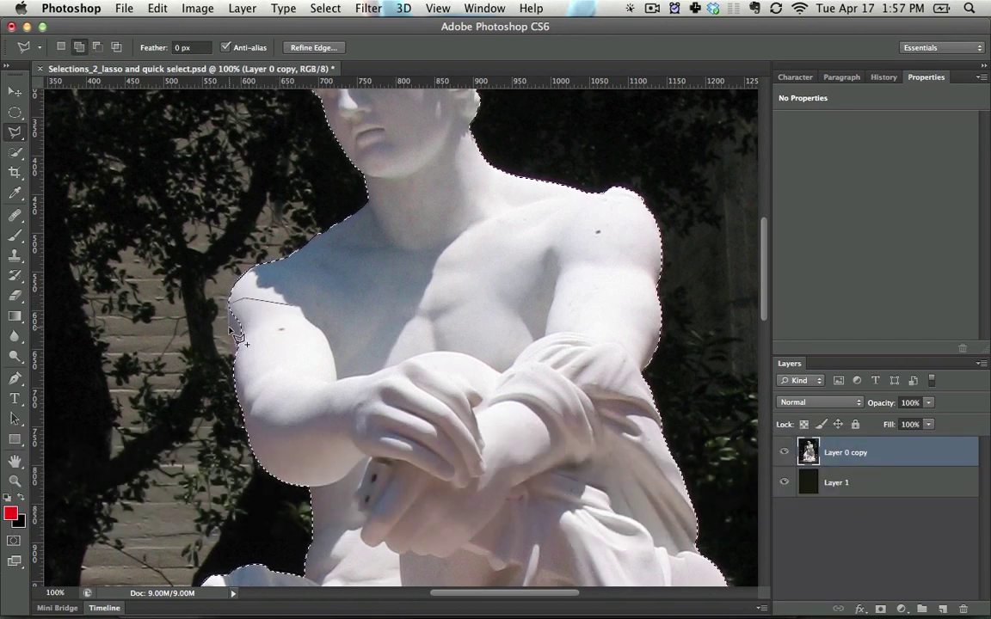
left_click(240, 376)
double_click(290, 326)
- Add a polygonal patch of dark background between the statue's elbow and waist to the selection
key("space")
left_click_drag(296, 260, 297, 159)
left_click_drag(297, 225, 298, 138)
left_click(325, 248, "shift")
left_click(289, 320)
left_click(332, 327)
left_click(325, 251)
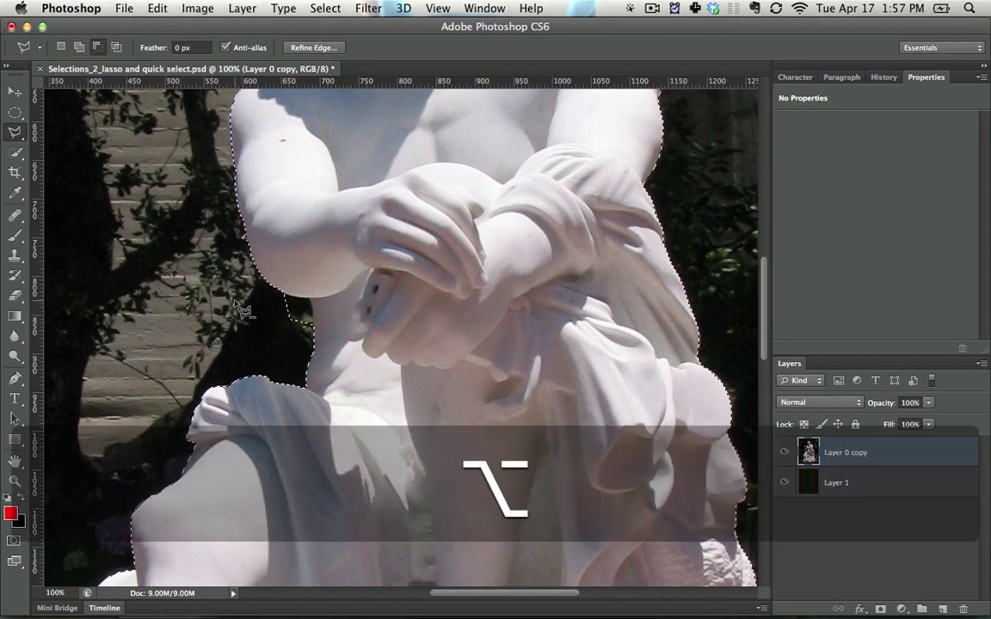
- Subtract the extra background patch below the elbow from the selection along the arm and waist
left_click(238, 300, "alt")
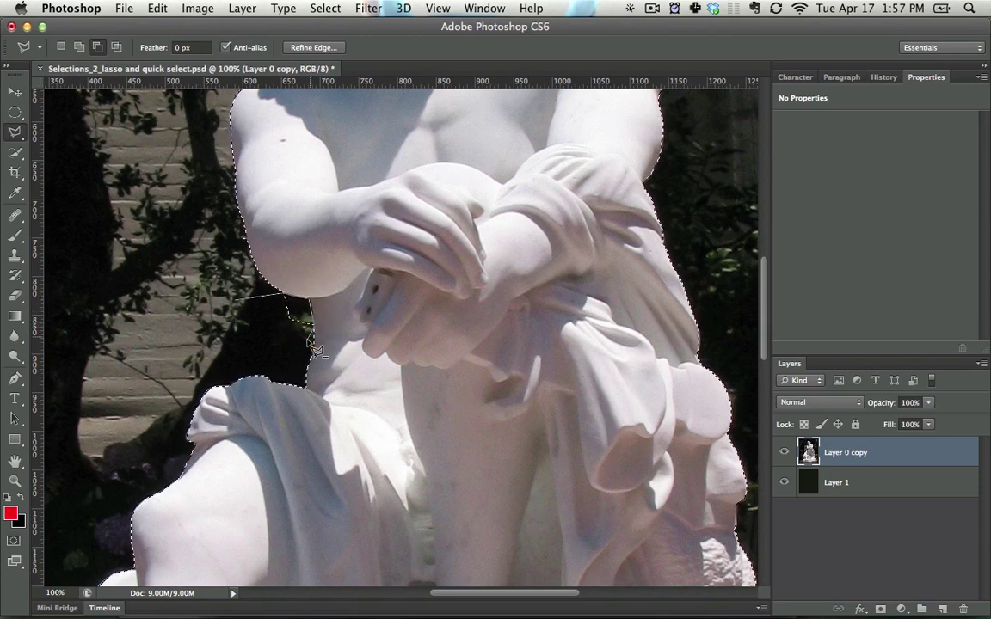
double_click(256, 327)
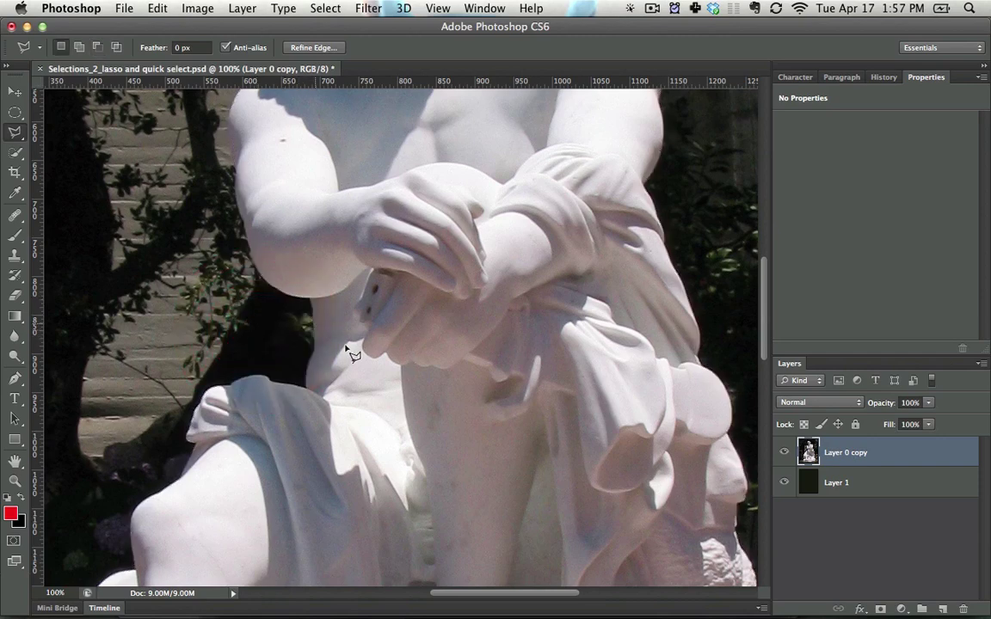
key("space")
left_click_drag(351, 349, 302, 160)
mouse_move(253, 258)
left_mouse_down()
mouse_move(399, 314)
mouse_move(417, 343)
left_mouse_up()
key("Escape")
- Review the selection edge around the whole statue at 50% zoom for remaining errors
key("space")
left_click_drag(387, 245, 382, 190)
left_click_drag(374, 381, 389, 284)
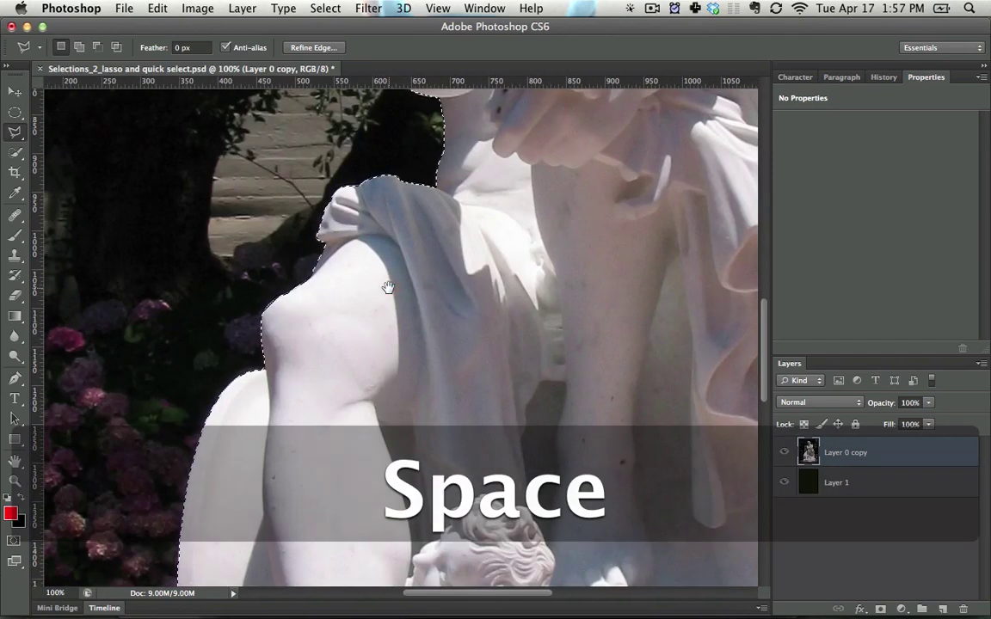
key("super+minus")
key("super+minus")
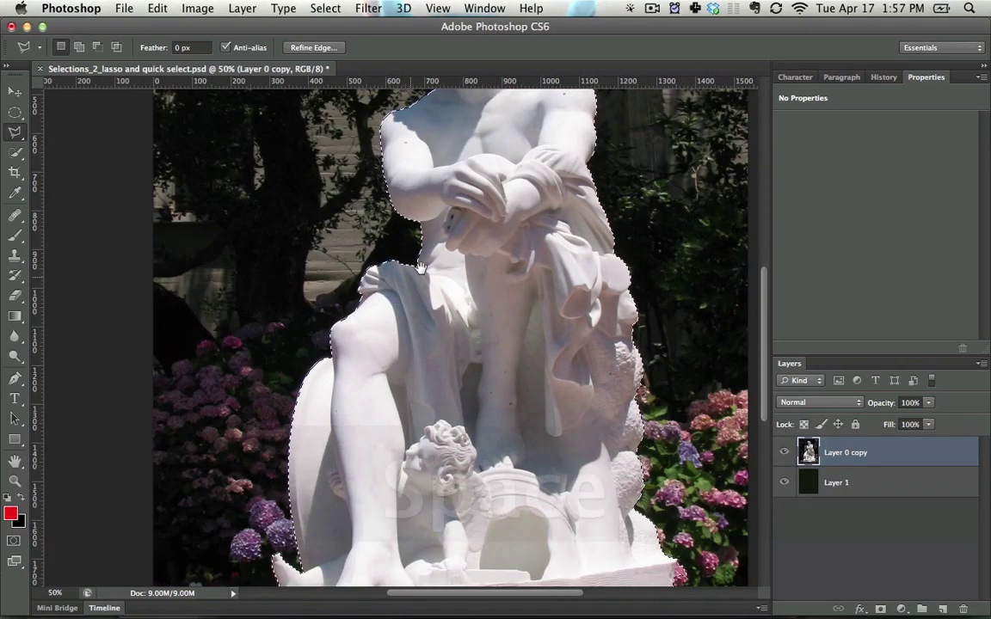
key("space")
left_click_drag(364, 343, 328, 390)
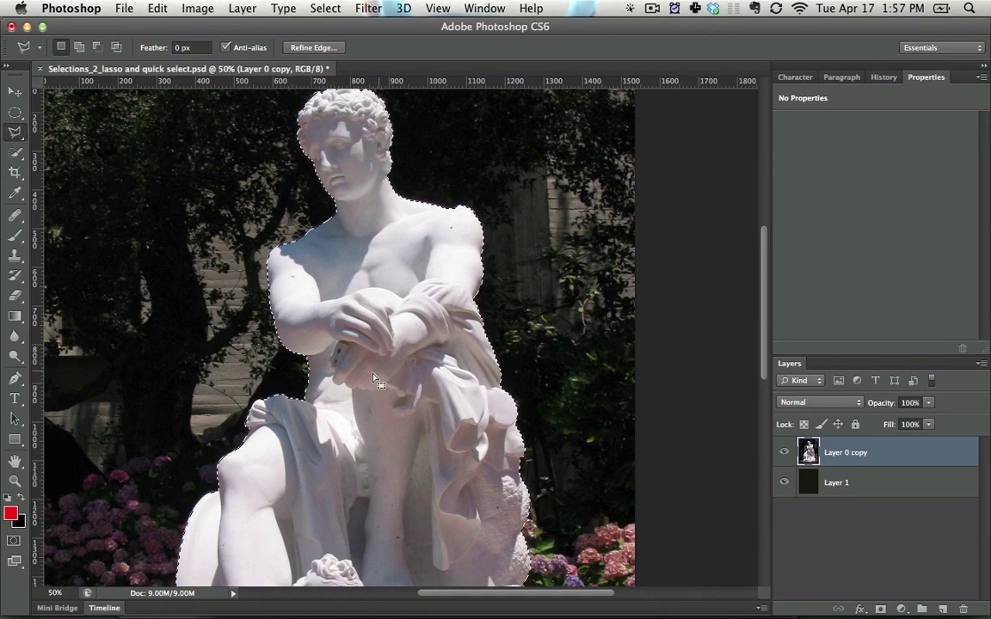
left_click_drag(372, 384, 302, 233)
- Try to trace the rock's outer edge beside the hydrangeas with a new polygonal outline at 400% zoom
key("super+equal")
key("super+equal")
key("super+equal")
key("super+equal")
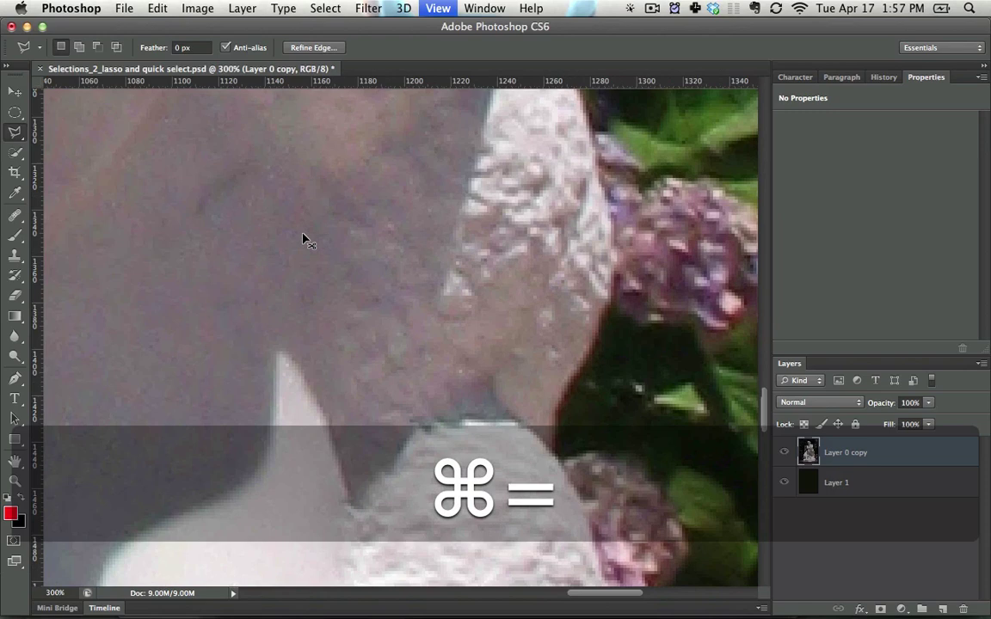
key("super+equal")
left_click_drag(527, 207, 508, 194)
left_click_drag(598, 449, 540, 411)
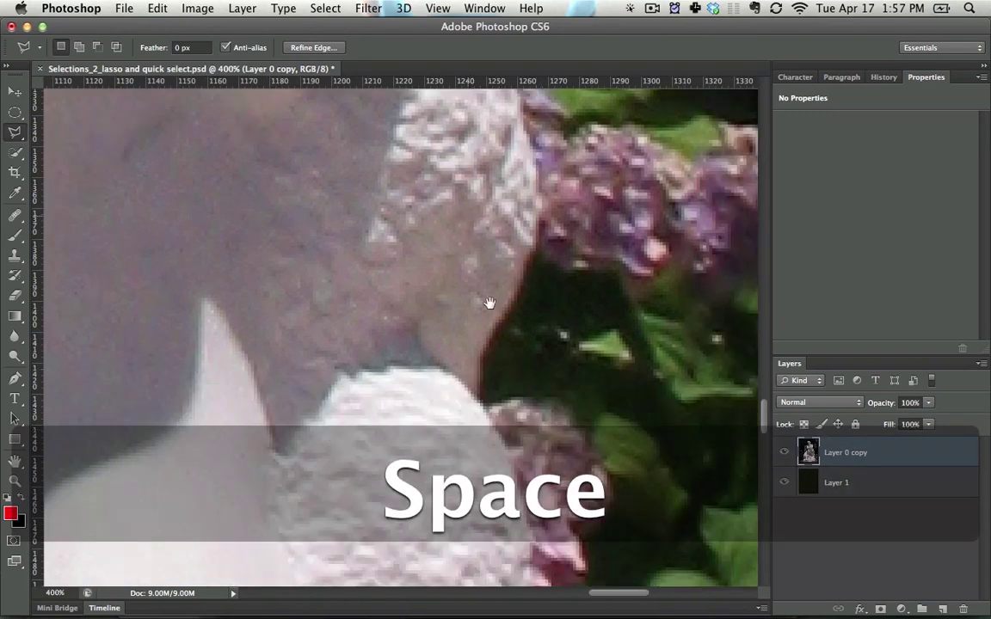
left_click(438, 205)
left_click(498, 398)
left_click(481, 341)
left_click_drag(466, 286, 437, 164)
mouse_move(492, 416)
left_mouse_down()
mouse_move(388, 103)
mouse_move(421, 261)
left_mouse_up()
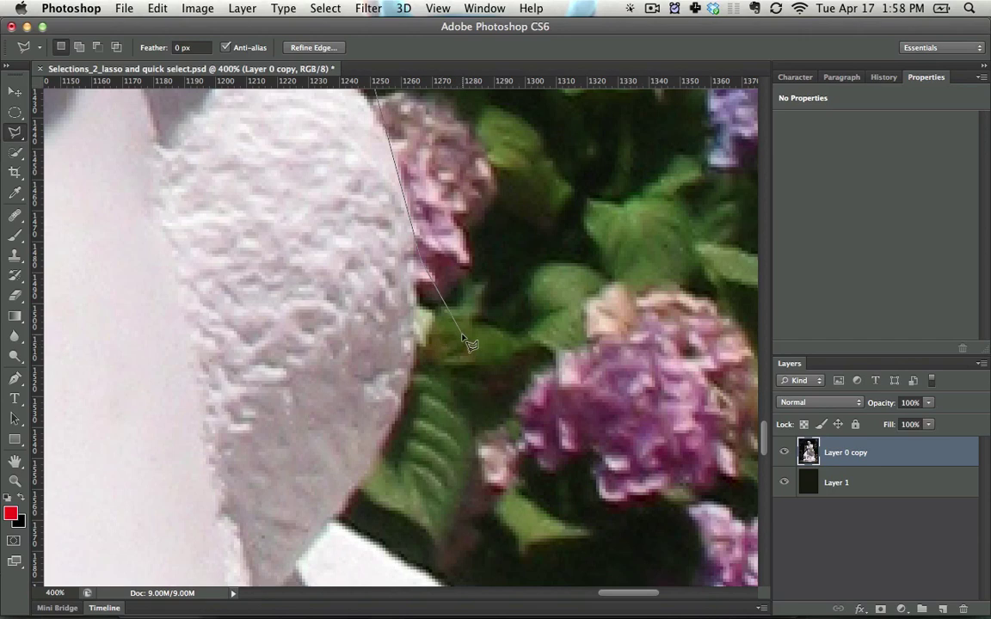
key("Return")
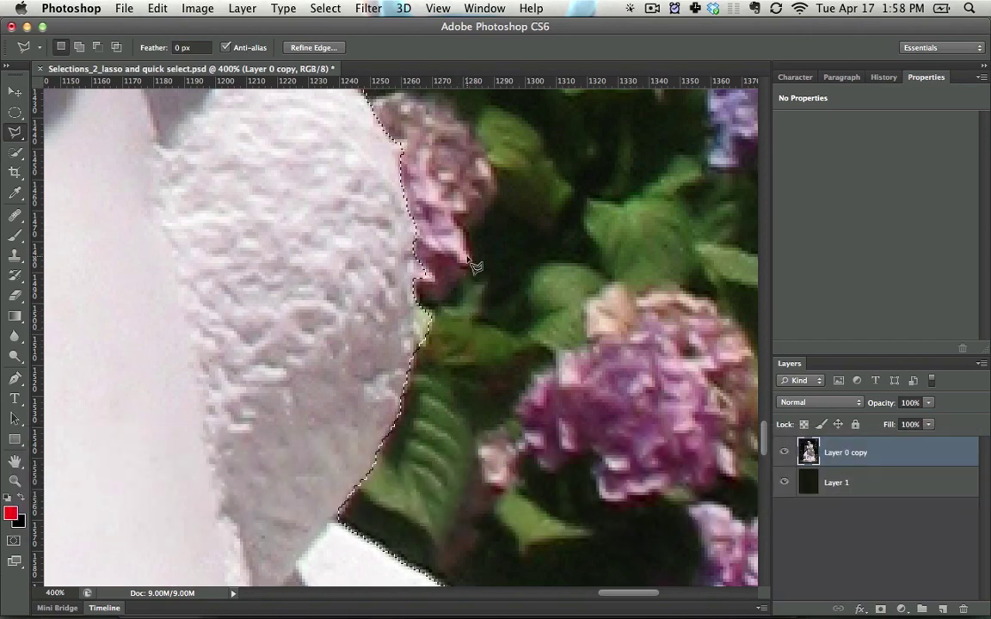
- Subtract the flower and leaf spill along the rounded rock's outer edge from the selection with a polygonal outline
left_click(482, 231, "alt")
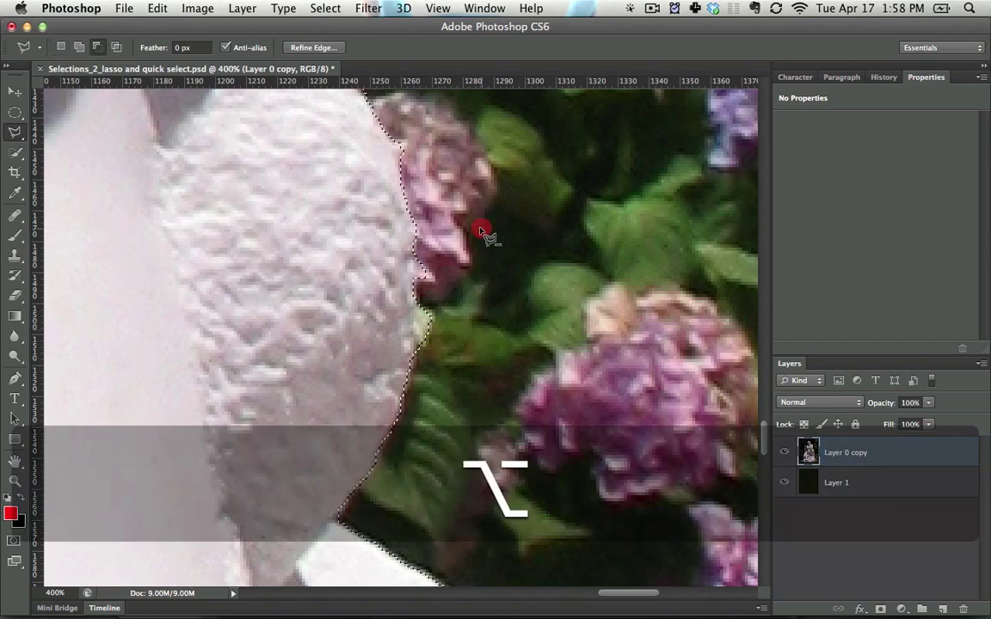
left_click(414, 260)
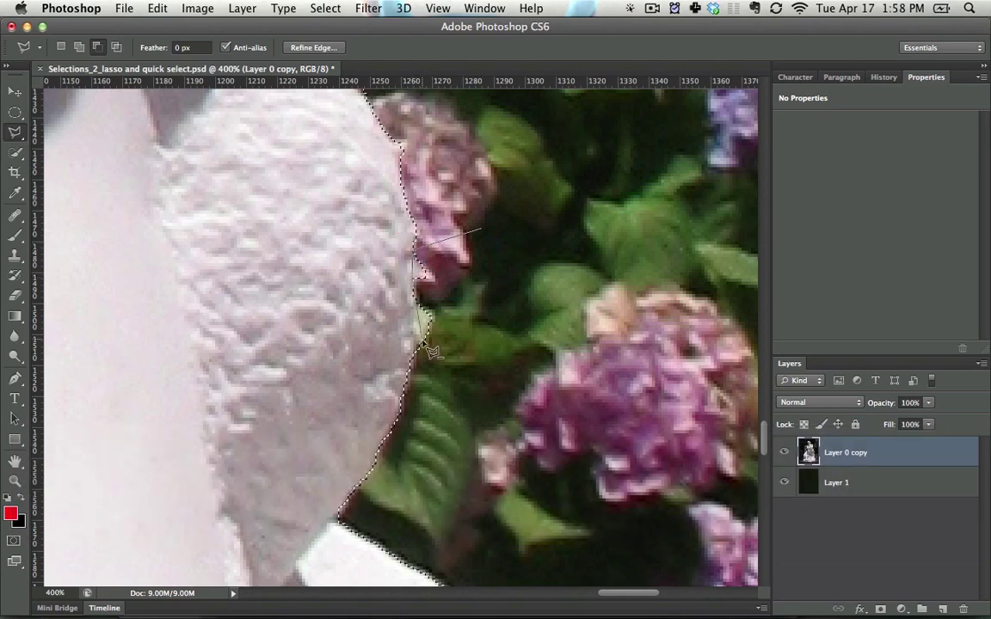
double_click(549, 321)
key("super+minus")
key("super+minus")
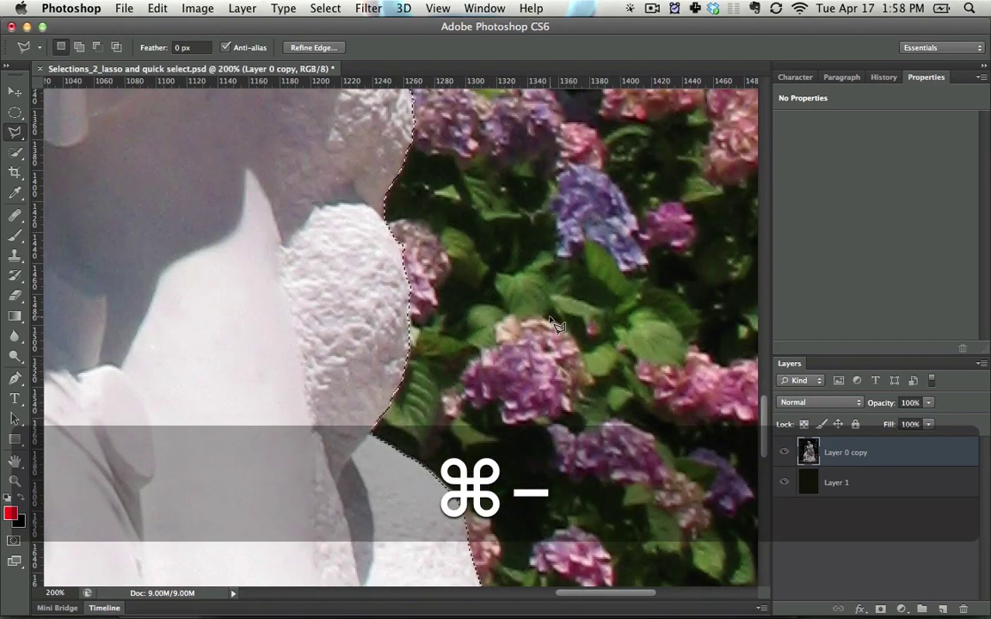
- Clear the selection and outline the pedestal's outer corner and the lower rock edge with a new polygonal selection
key("super+d")
key("space")
left_click_drag(551, 323, 531, 132)
left_click_drag(621, 478, 606, 272)
scroll(606, 271, "down", 5)
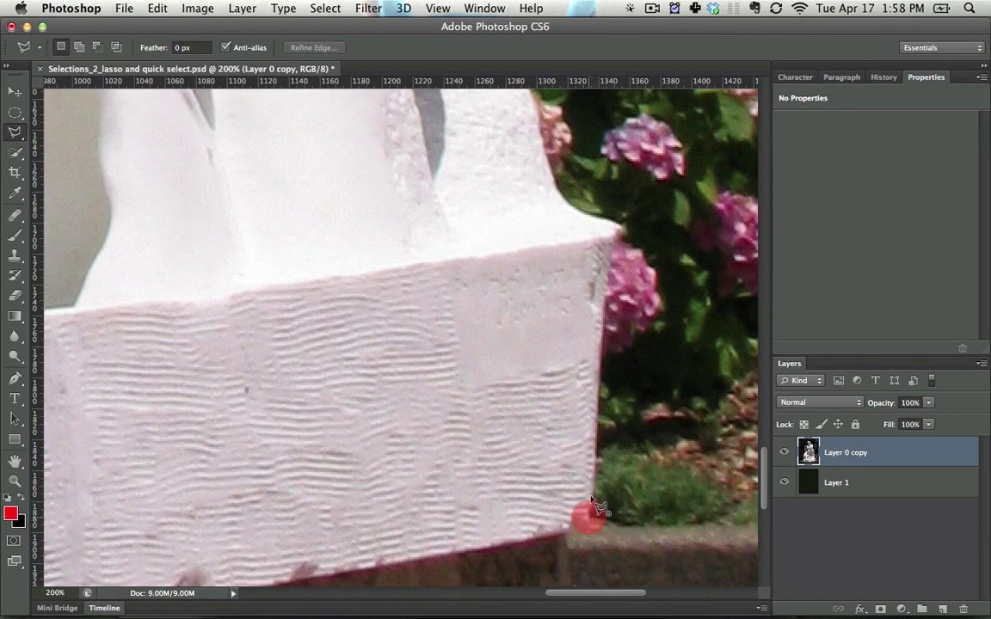
left_click(600, 414)
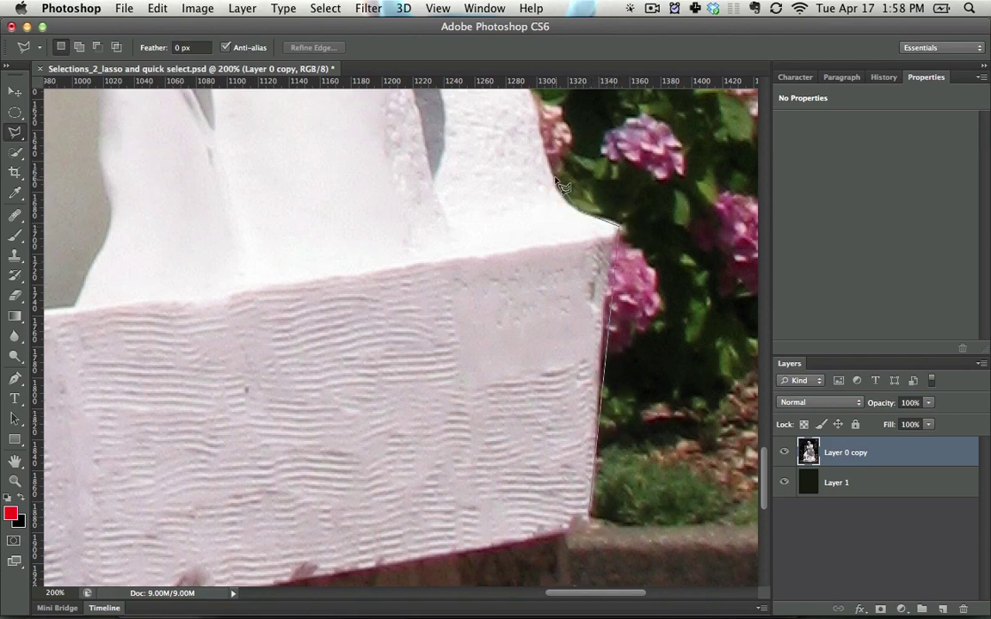
left_click(535, 109)
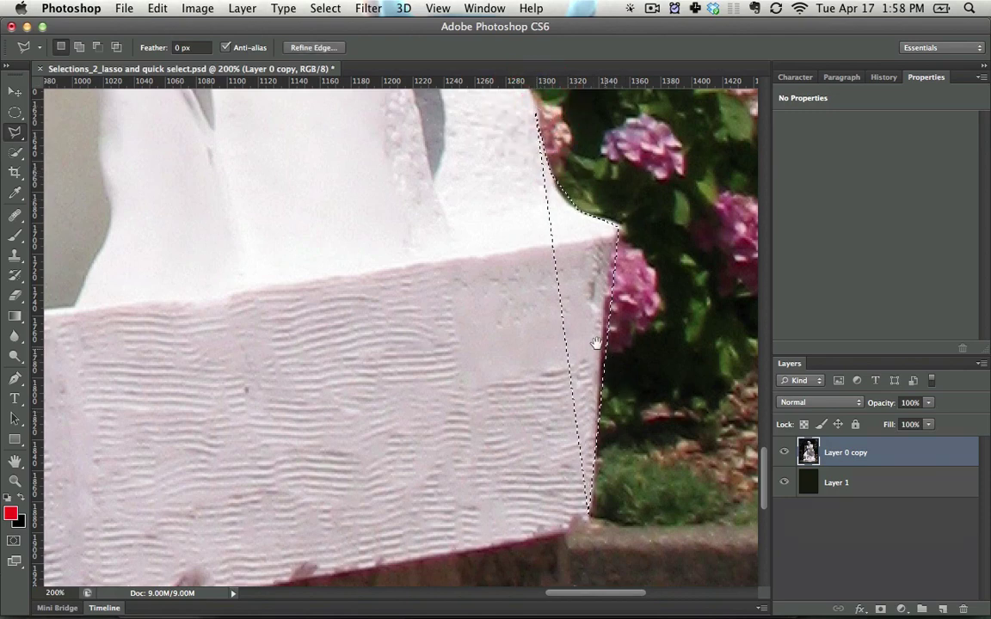
- Try to continue the polygonal outline up the rock's curved edge, and undo the resulting selection
key("space")
left_click_drag(597, 345, 617, 531)
left_click(586, 458)
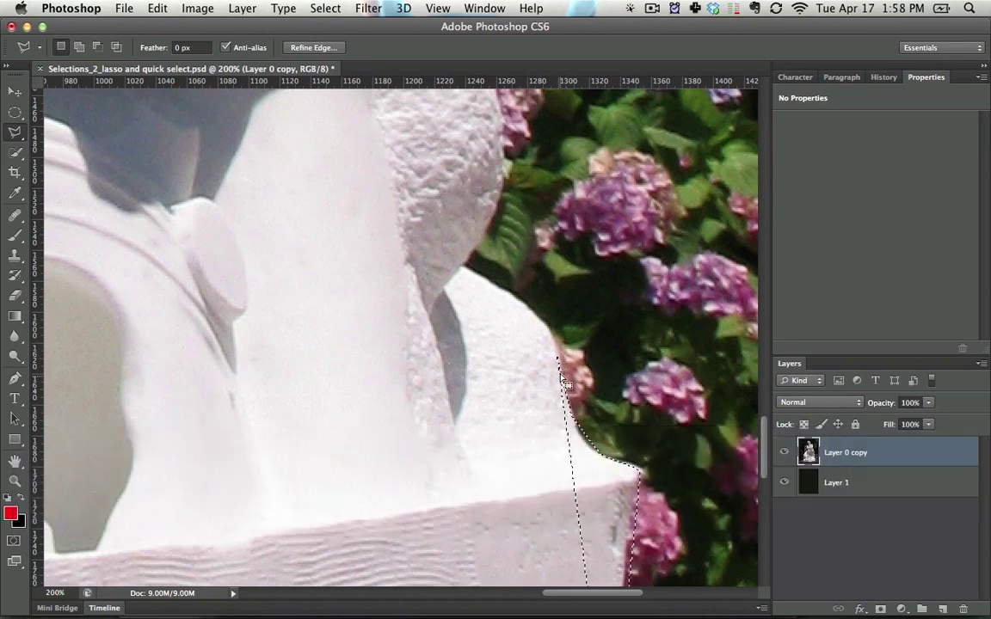
left_click(505, 452, "shift")
key("Escape")
key("Escape")
left_click(542, 319)
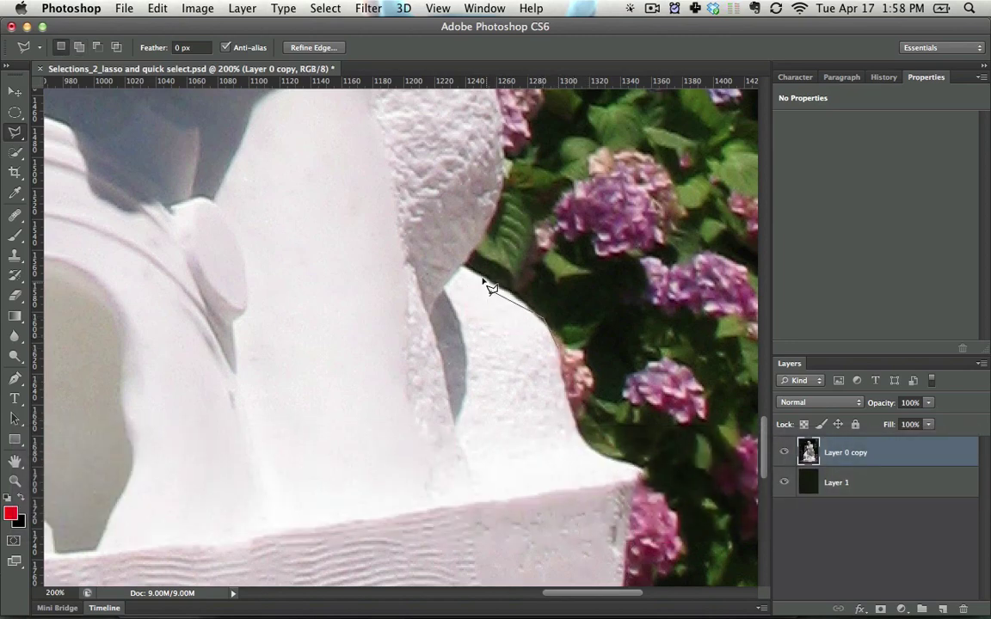
double_click(503, 188)
key("super+z")
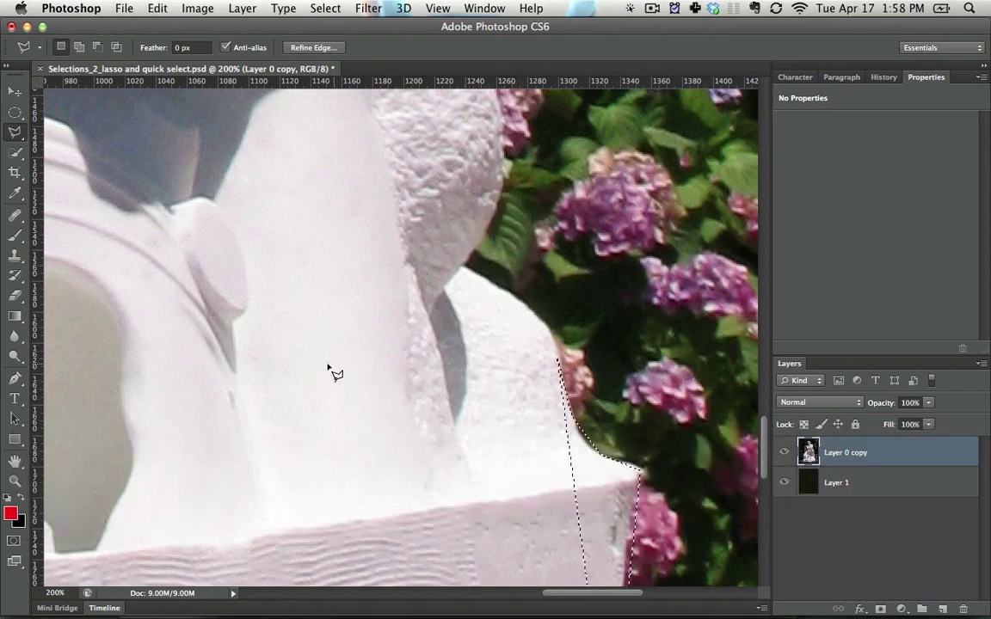
- Make a new polygonal selection following the rock's curved edge up to the underside of the rounded rock
left_click(294, 362)
left_click(511, 382)
left_click(555, 342)
left_click(533, 310)
left_click(506, 291)
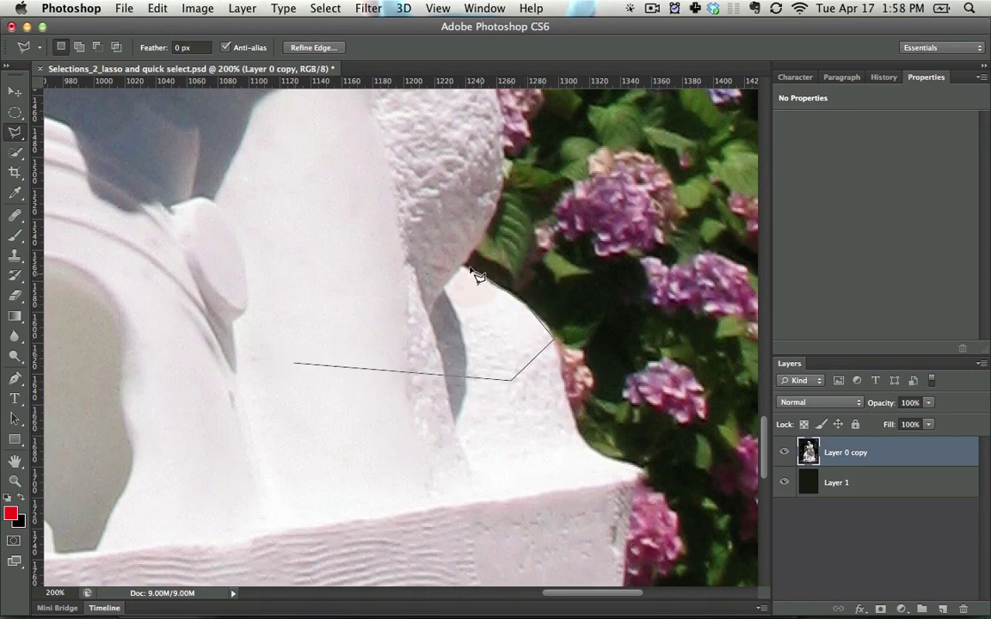
double_click(485, 210)
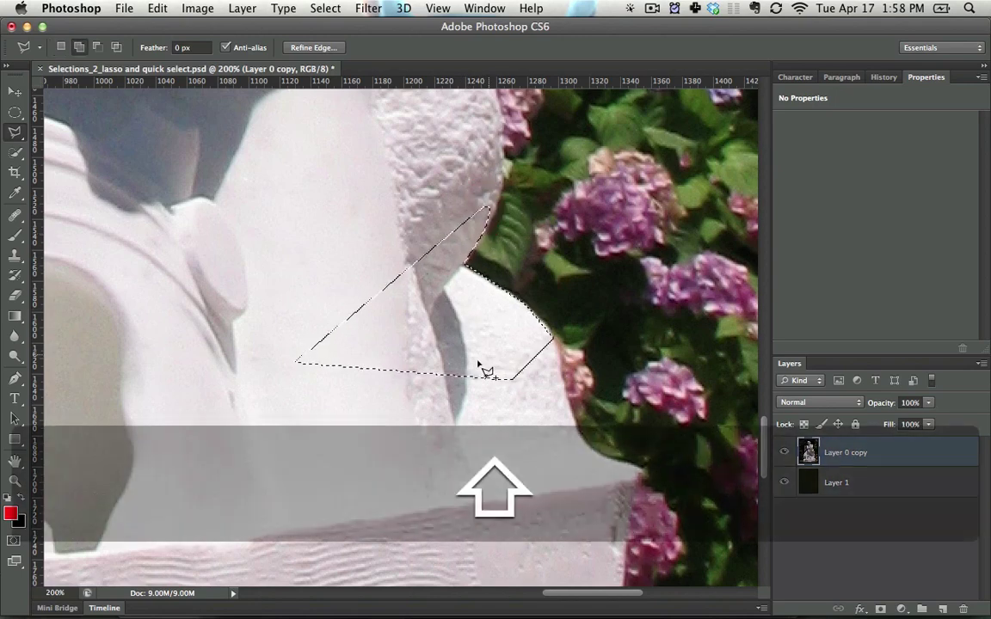
- Add the rock's lower edge down towards the pedestal corner to the selection with a polygonal outline, removing misplaced points along the way
left_click(410, 449, "shift")
left_click(456, 356)
left_click(518, 323)
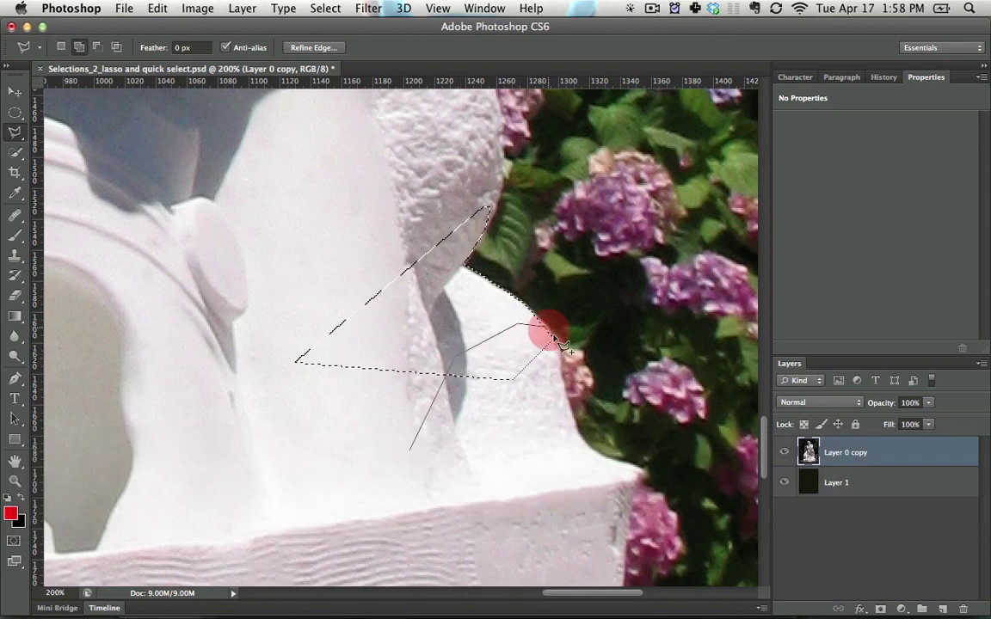
left_click(569, 406)
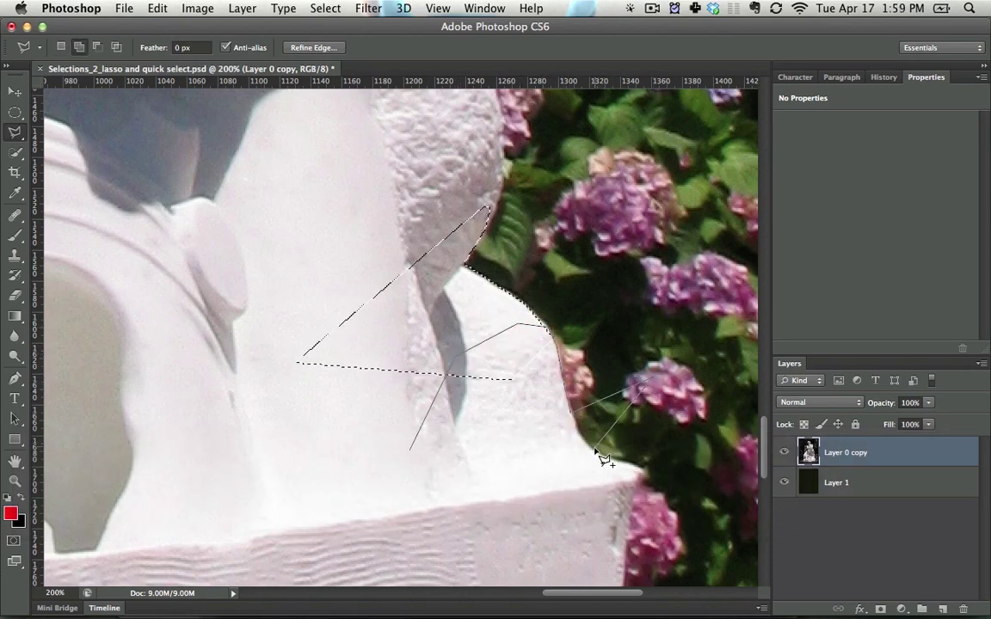
left_click(629, 462)
key("BackSpace")
key("BackSpace")
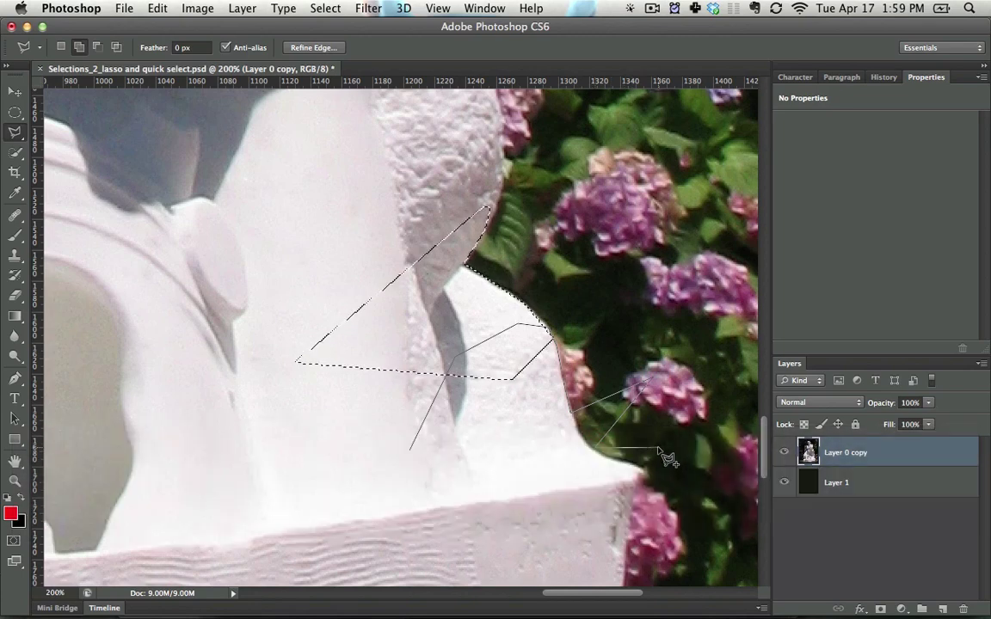
key("BackSpace")
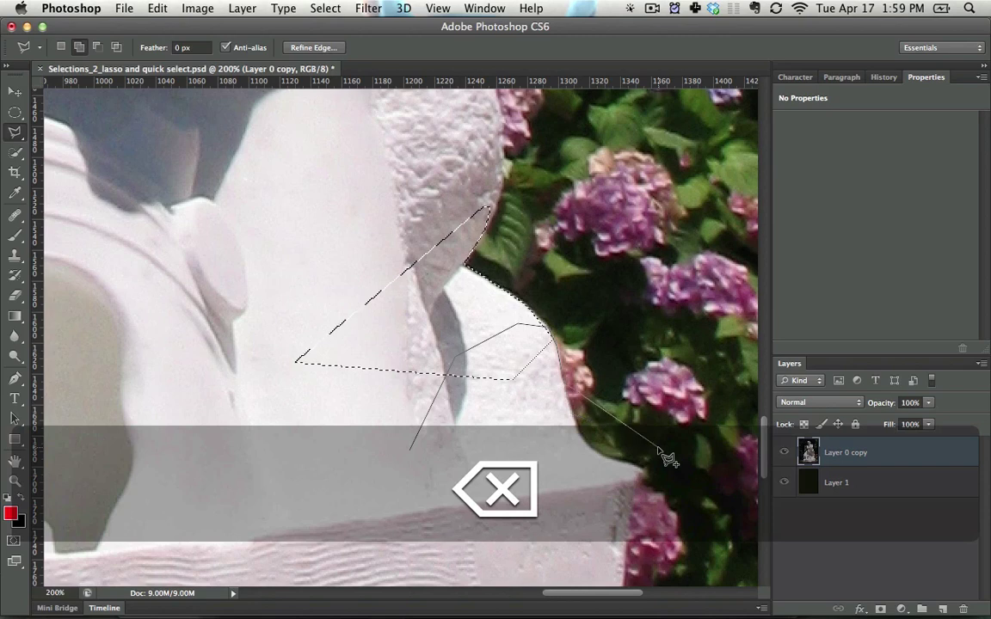
key("BackSpace")
left_click(571, 418)
left_click(586, 442)
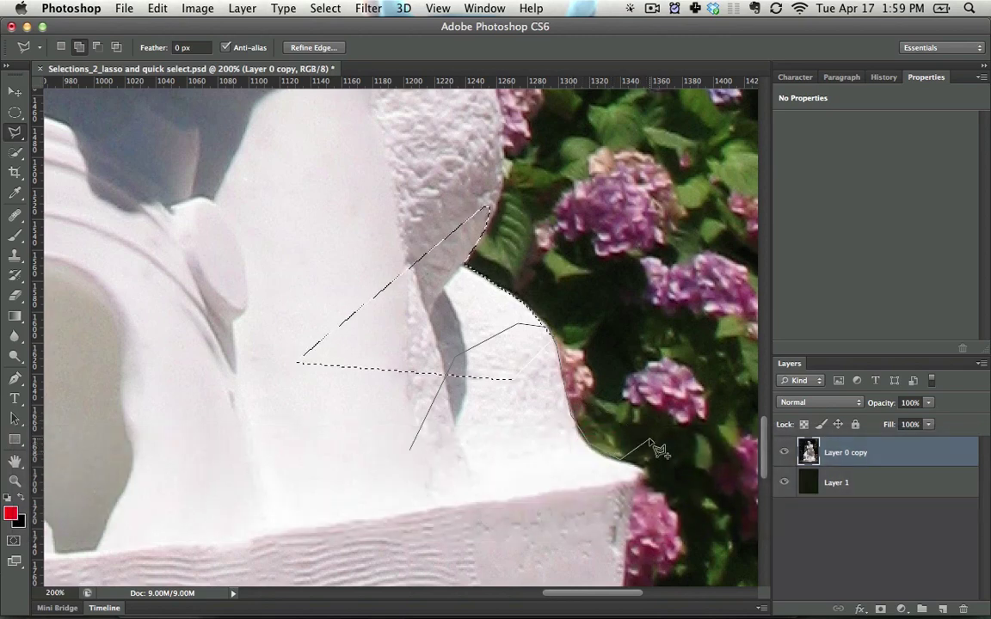
key("BackSpace")
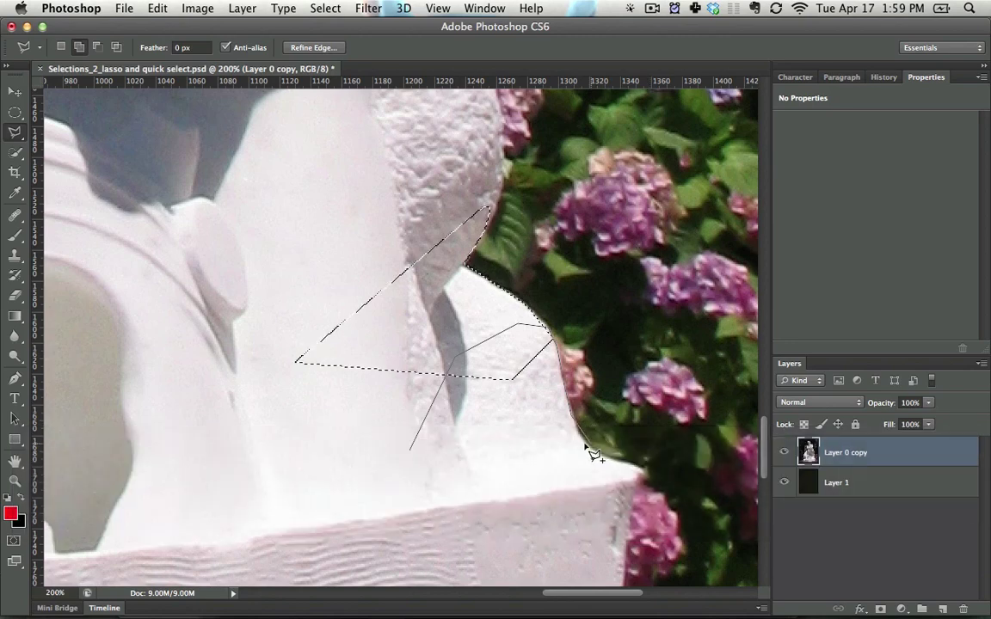
left_click(601, 455)
double_click(553, 484)
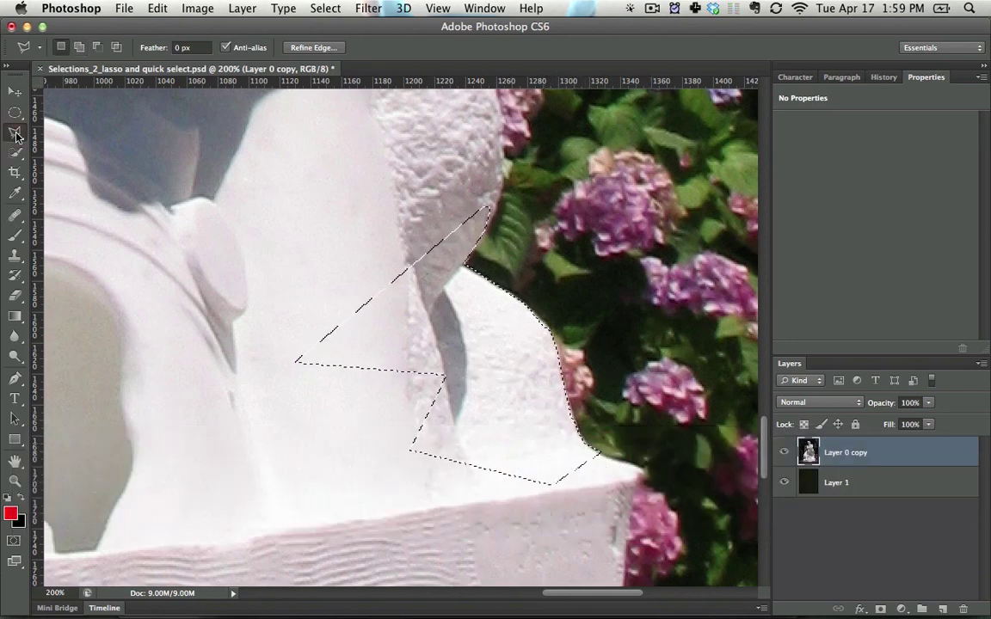
- Select the pedestal's outer edge and the rock above it with a new Magnetic Lasso outline reaching the rounded rock
left_click_drag(15, 136, 54, 162)
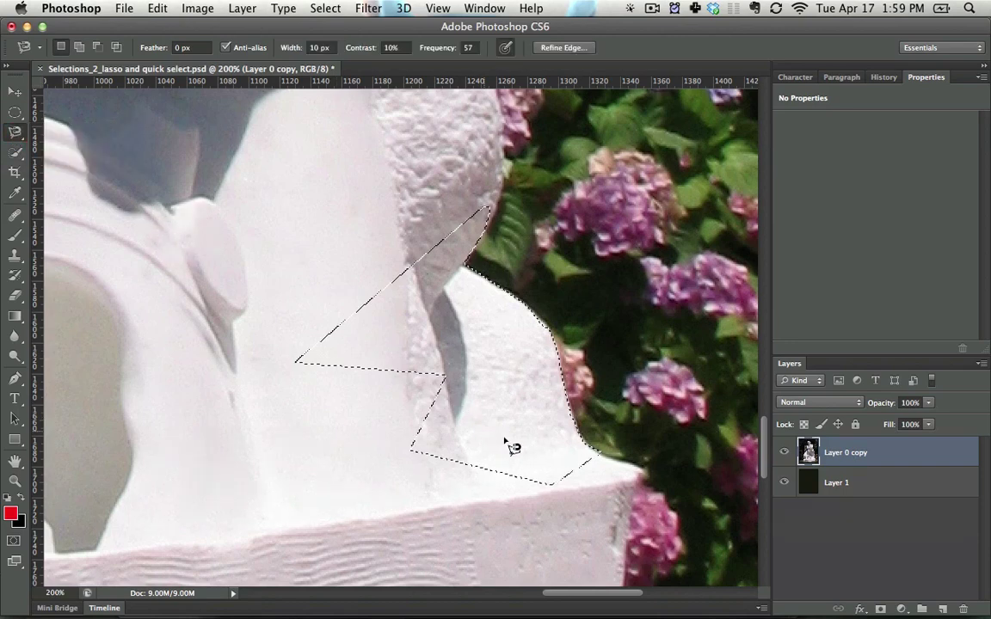
left_click_drag(503, 437, 343, 206)
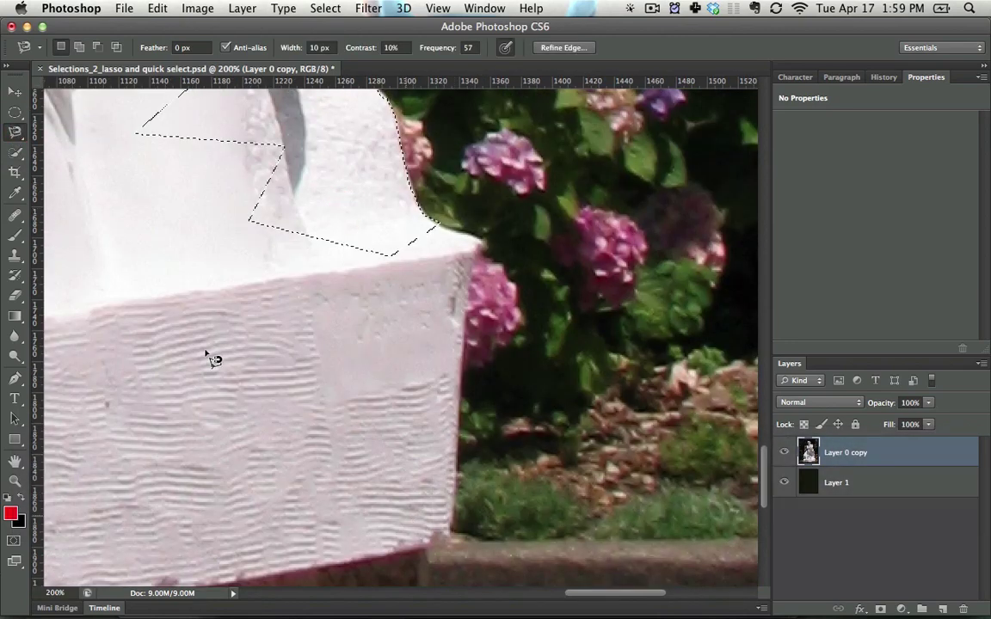
left_click(173, 328)
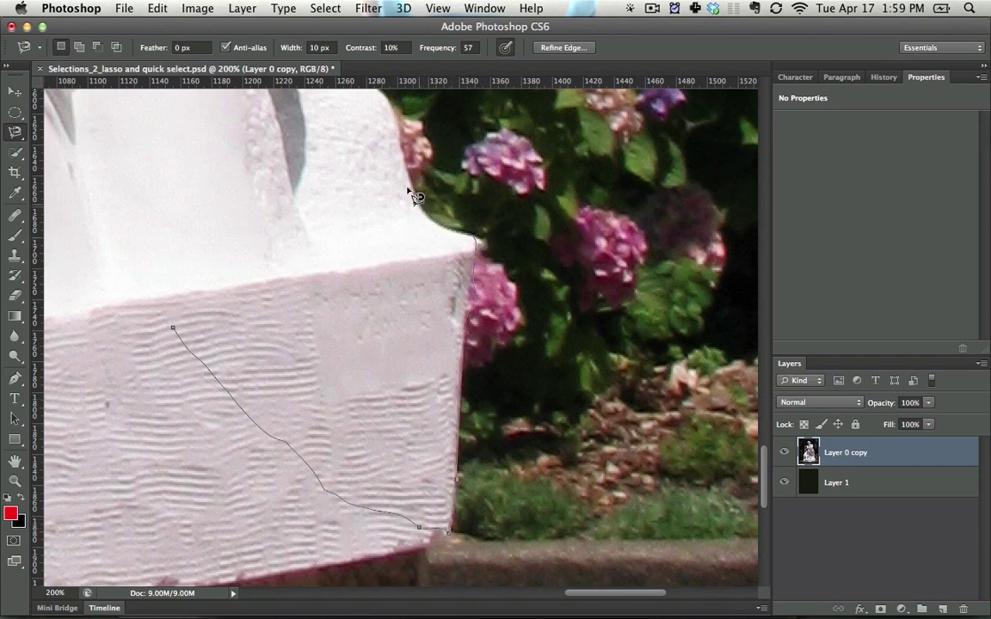
key("space")
left_click_drag(405, 151, 445, 397)
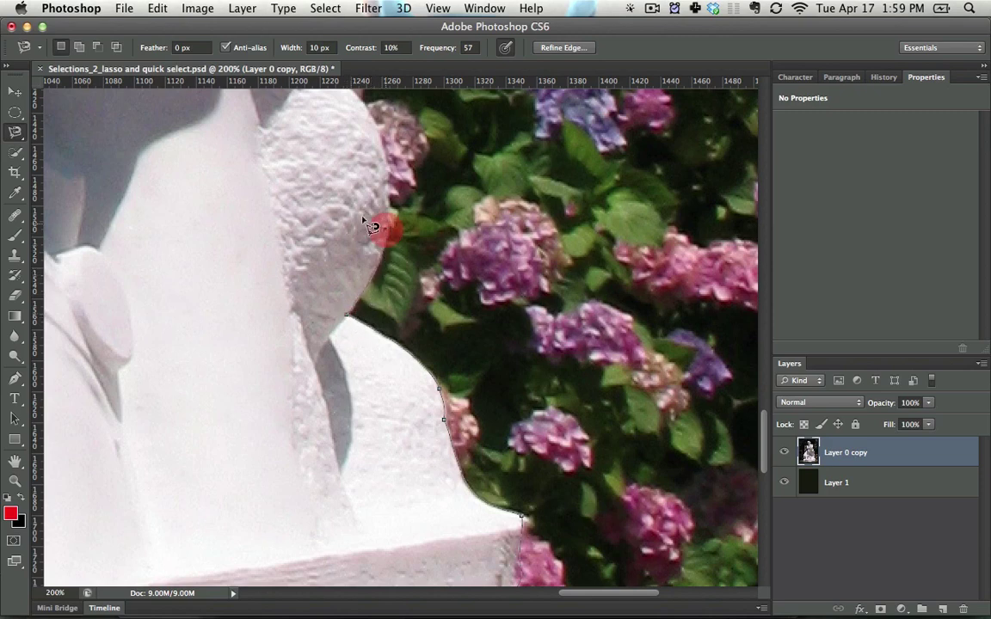
double_click(165, 352)
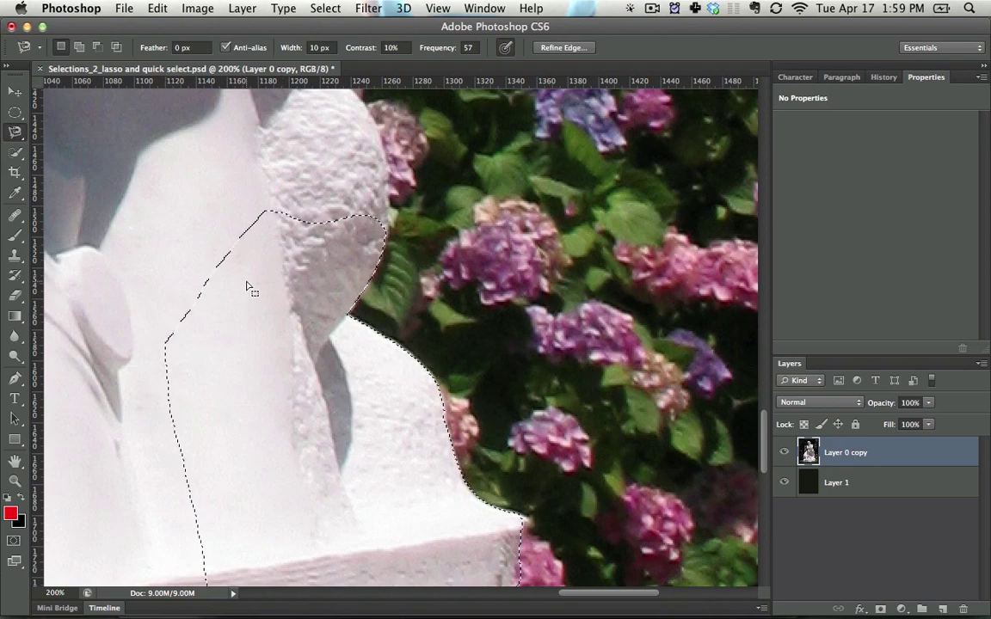
- Add a patch of the drape and the inner part of the rounded rock to the selection with a magnetic outline
key("shift")
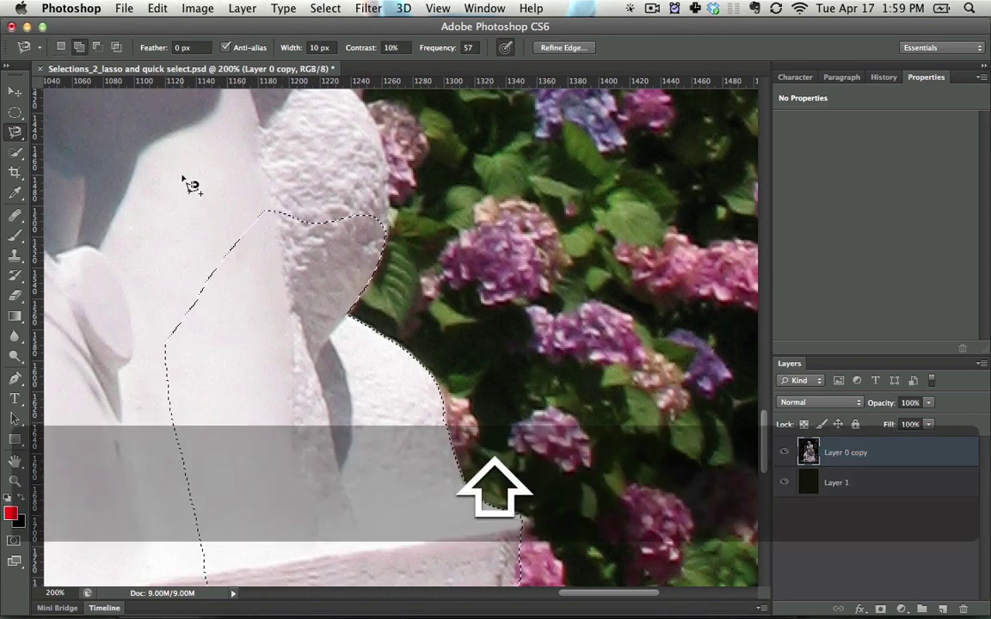
left_click(183, 182)
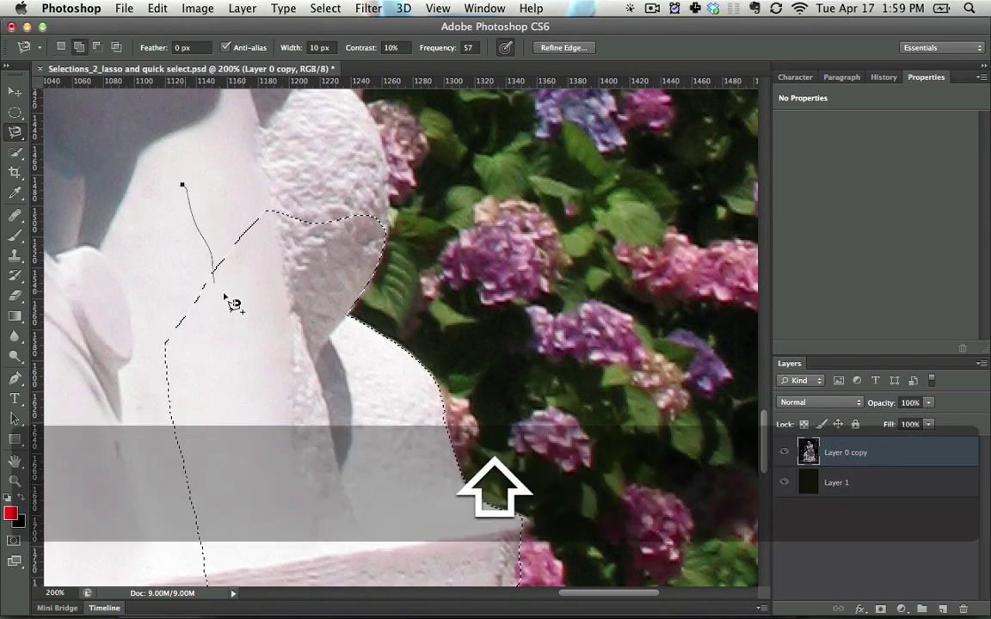
left_click(284, 220)
double_click(329, 153)
left_click(329, 148)
key("alt")
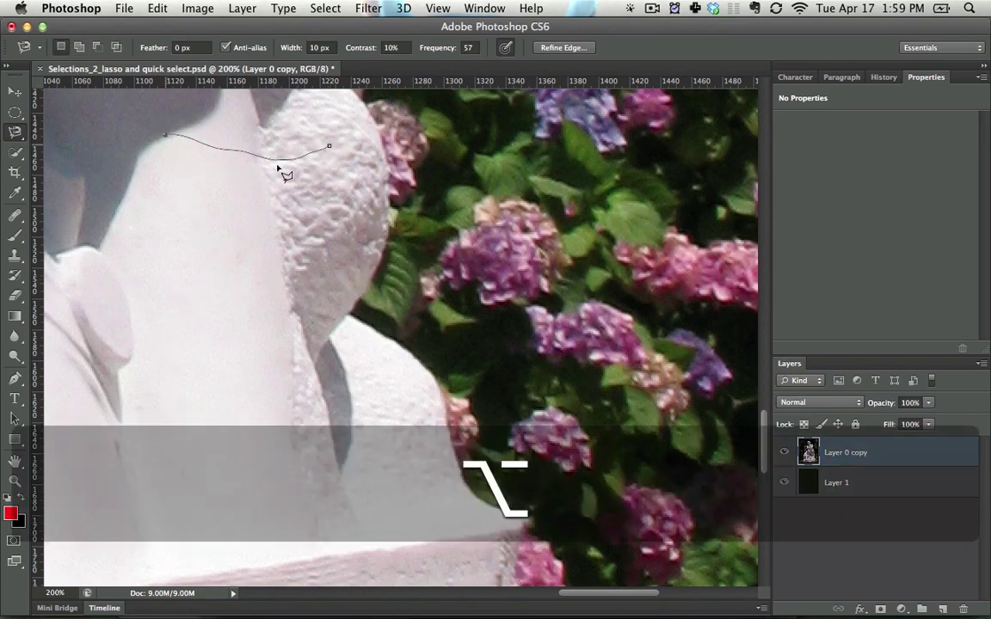
left_click(292, 246)
key("Escape")
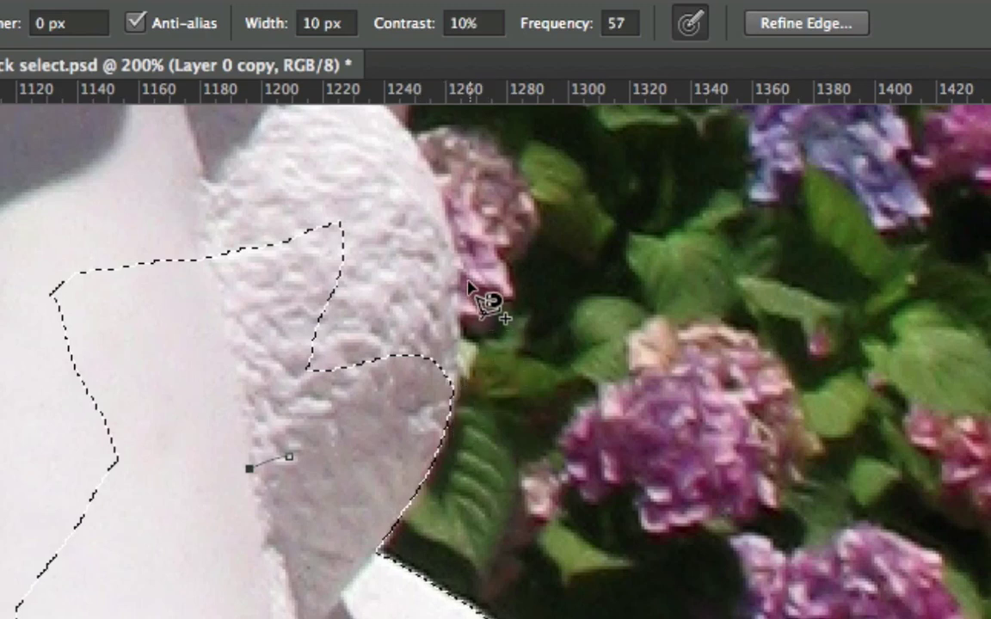
- Add the rounded rock's outer edge beside the pink hydrangea to the selection with magnetic outlines, filling the notch below it
left_click(467, 278)
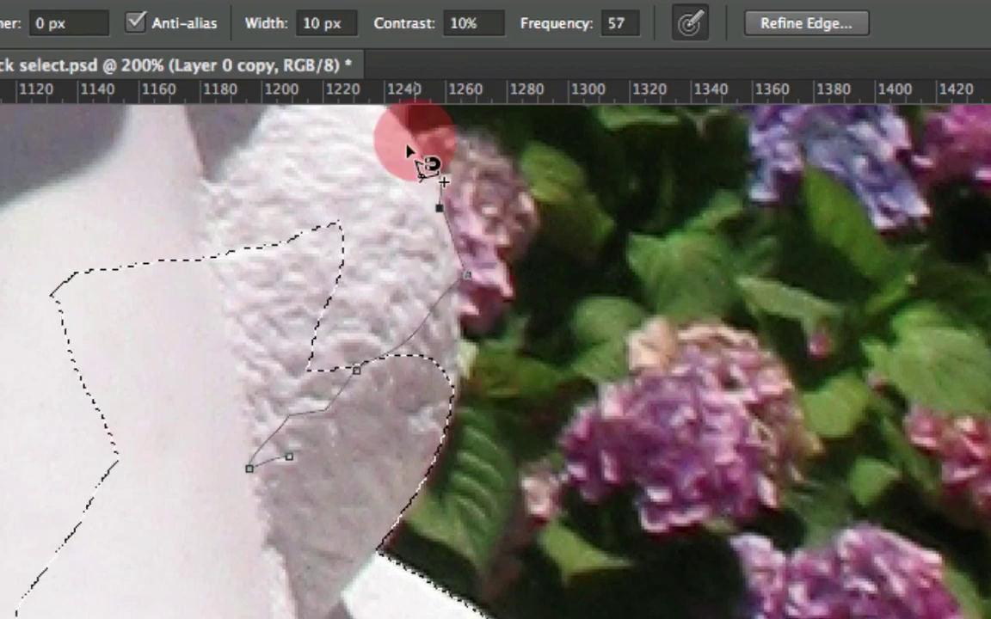
double_click(239, 204)
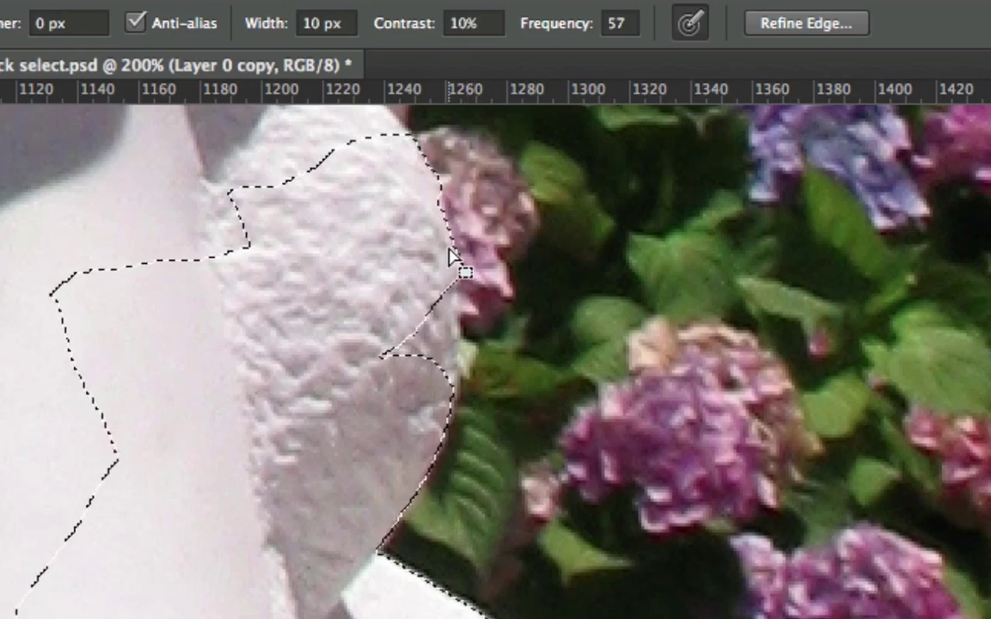
left_click_drag(434, 265, 426, 442)
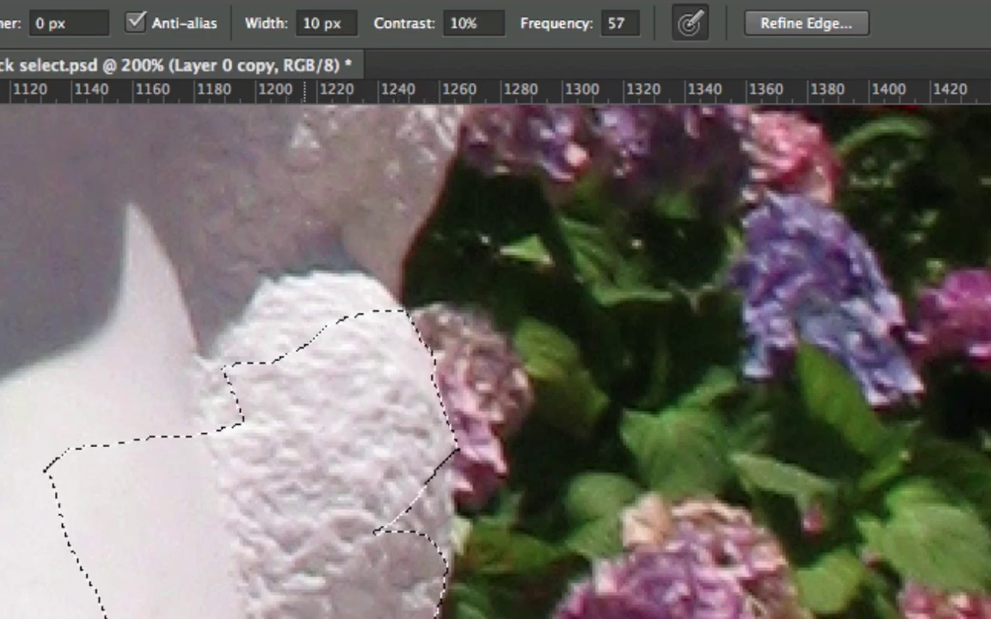
left_click(455, 563)
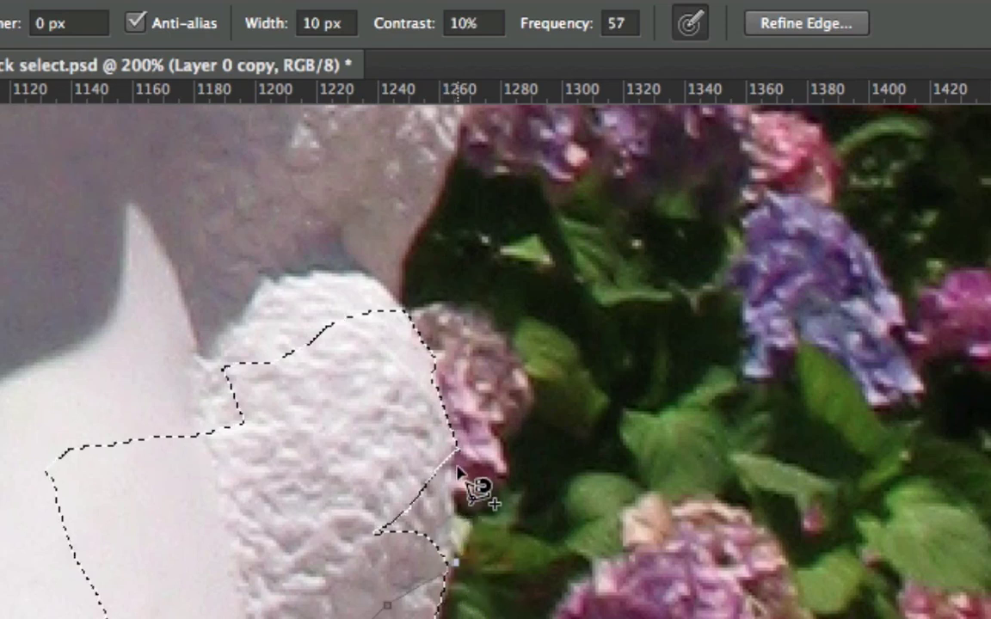
double_click(366, 396)
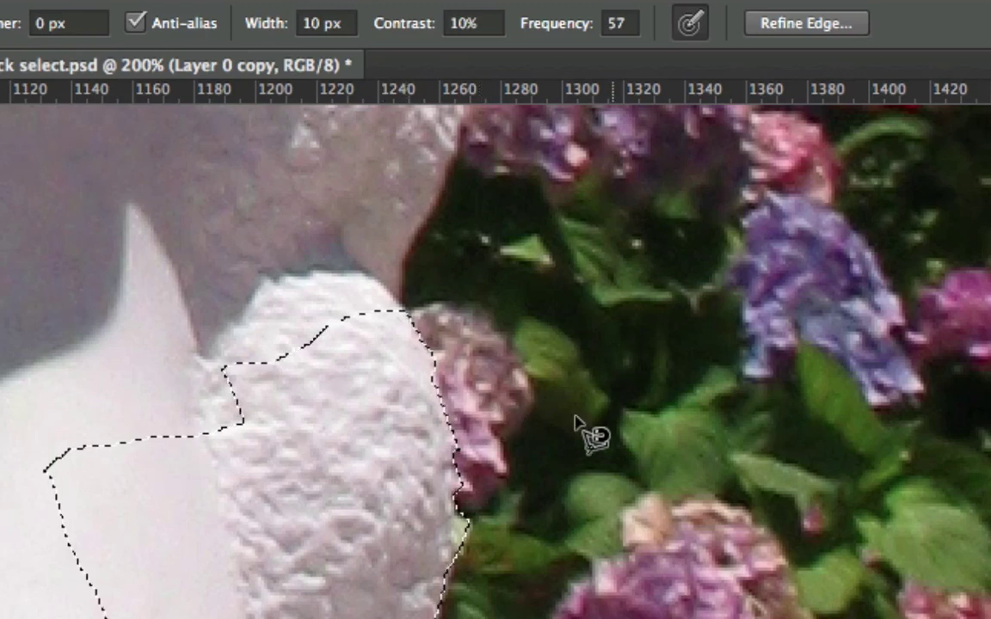
- Add the top of the rounded rock and the shaded rock above it to the selection with a magnetic outline along the hydrangeas
left_click_drag(382, 416, 394, 573)
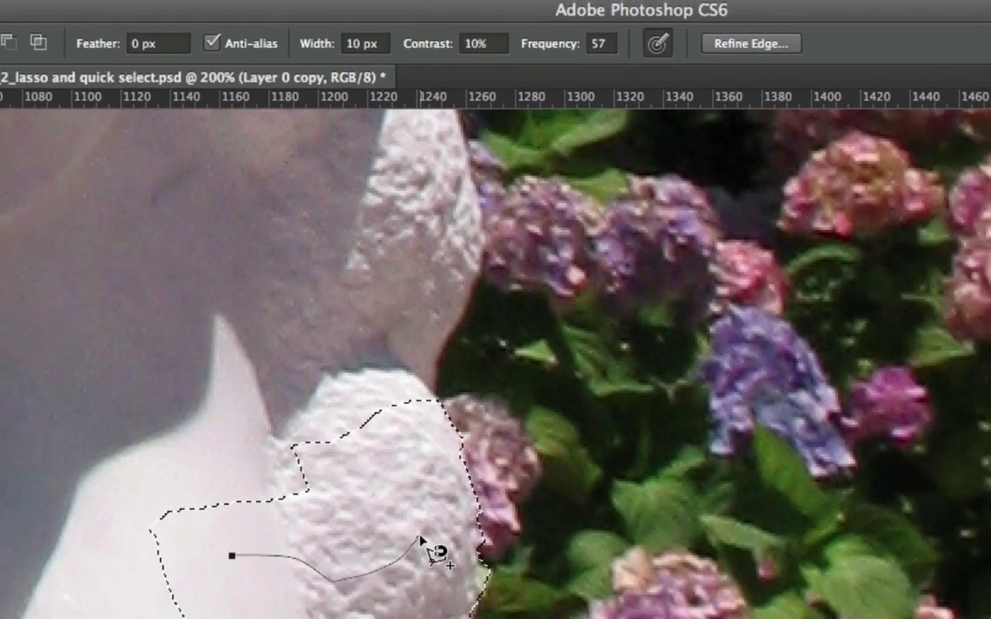
left_click(440, 452)
left_click(429, 504)
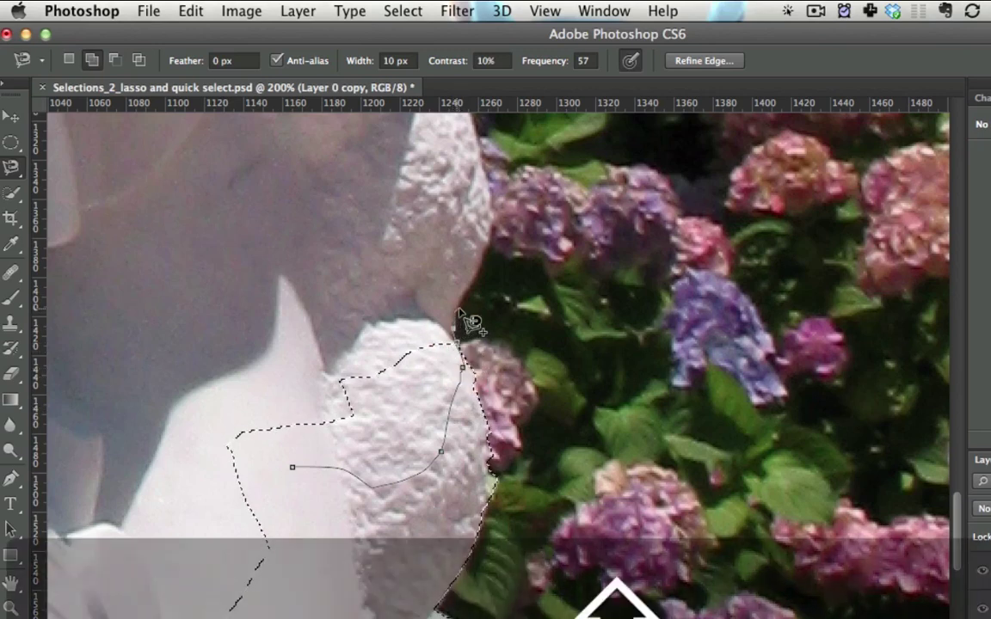
left_click(492, 238, "alt")
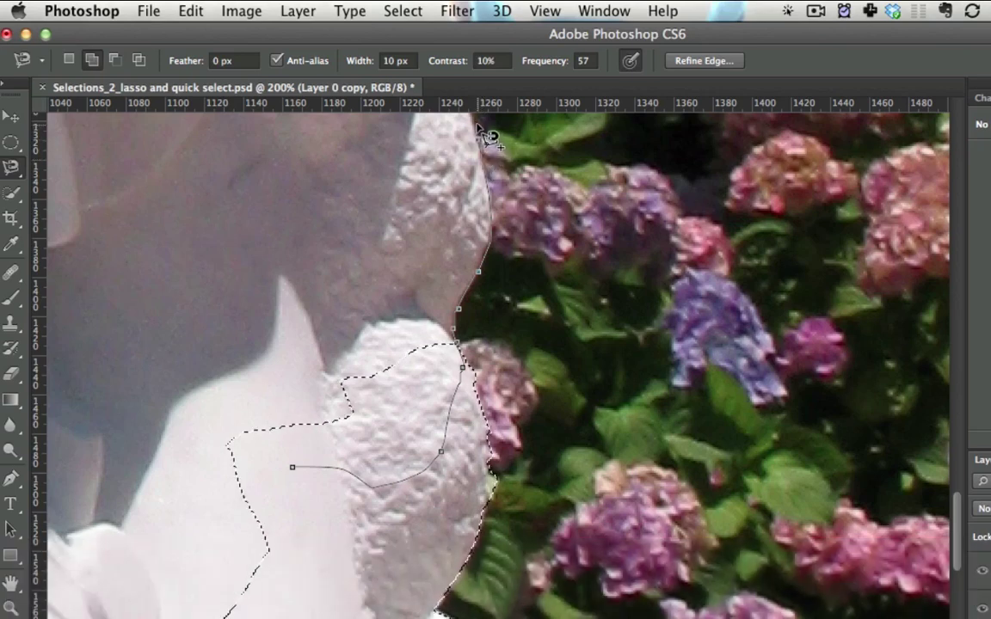
double_click(318, 208)
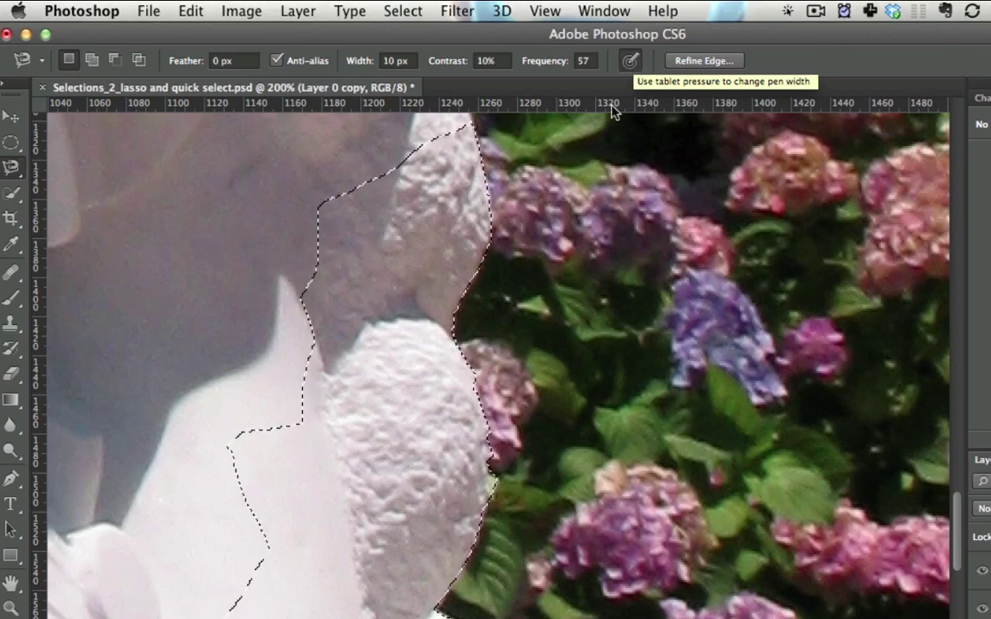
key("super+minus")
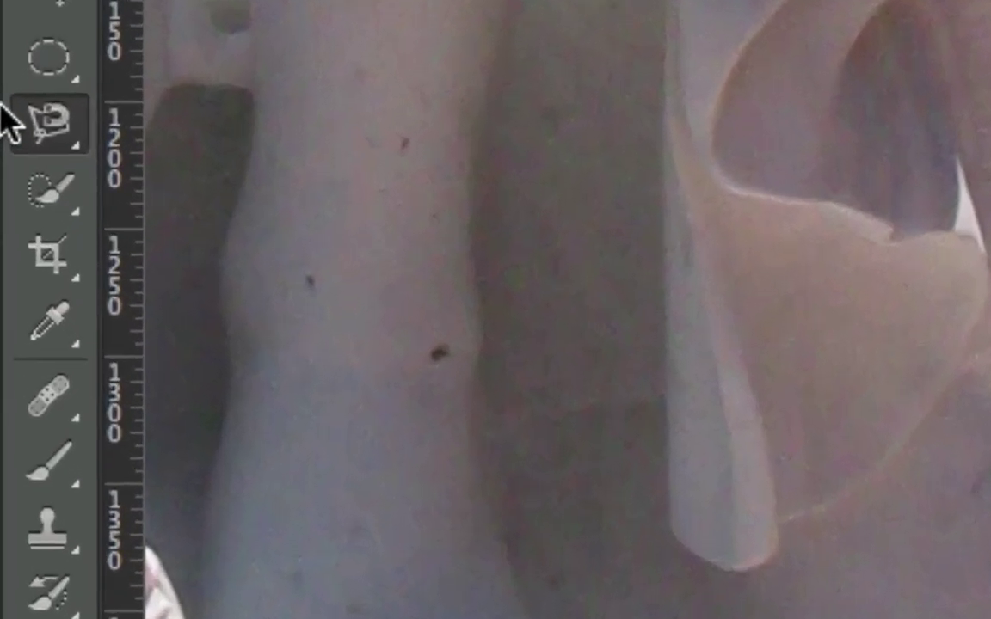
left_click(12, 167)
mouse_move(60, 144)
left_mouse_down()
mouse_move(186, 147)
mouse_move(210, 137)
mouse_move(261, 214)
mouse_move(263, 194)
mouse_move(90, 177)
mouse_move(67, 207)
left_mouse_up()
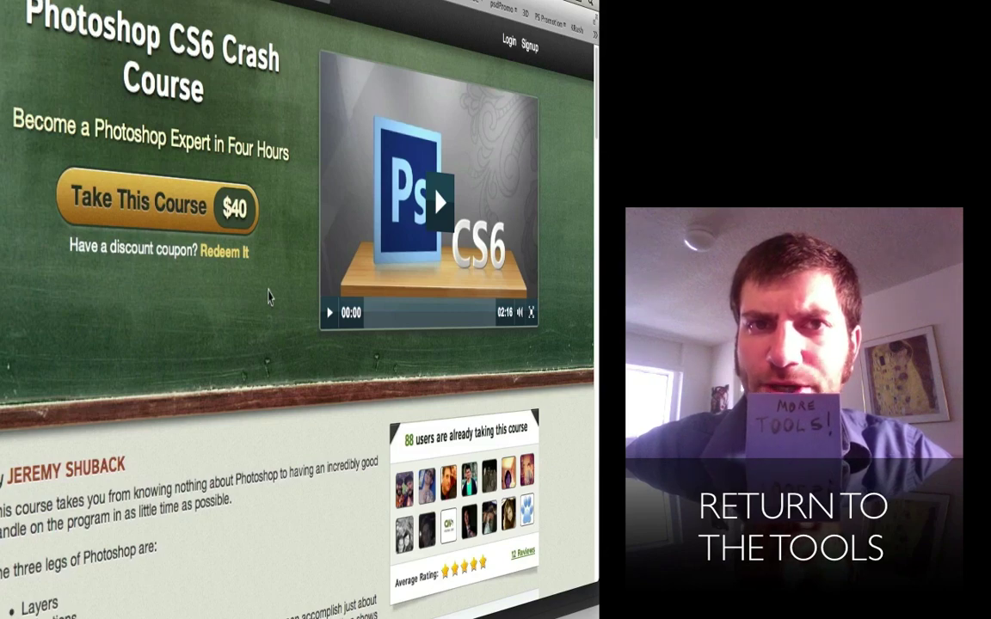
scroll(269, 296, "down", 3)
scroll(269, 297, "down", 10)
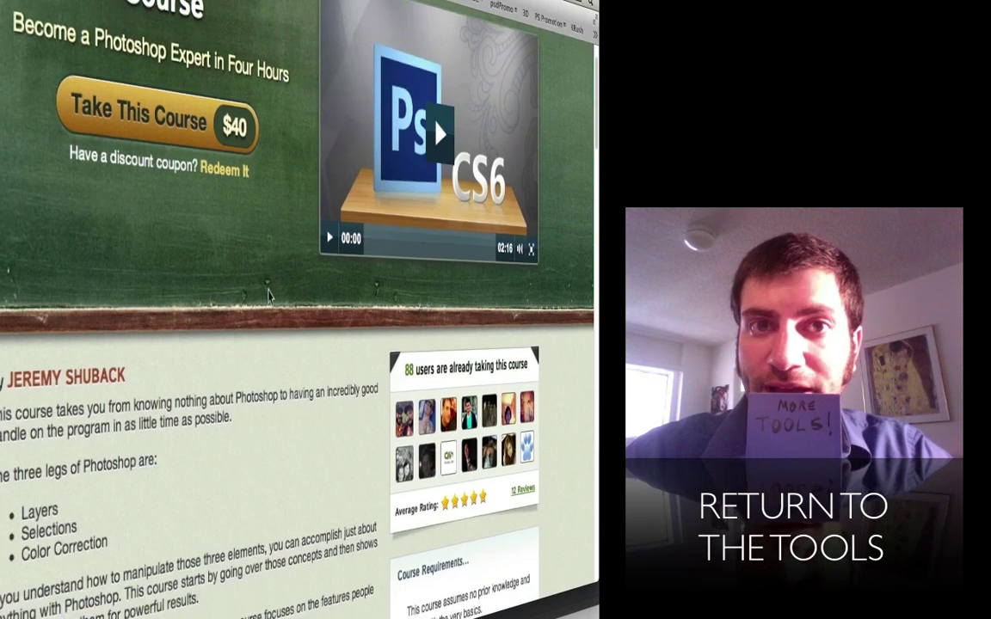
scroll(268, 295, "down", 3)
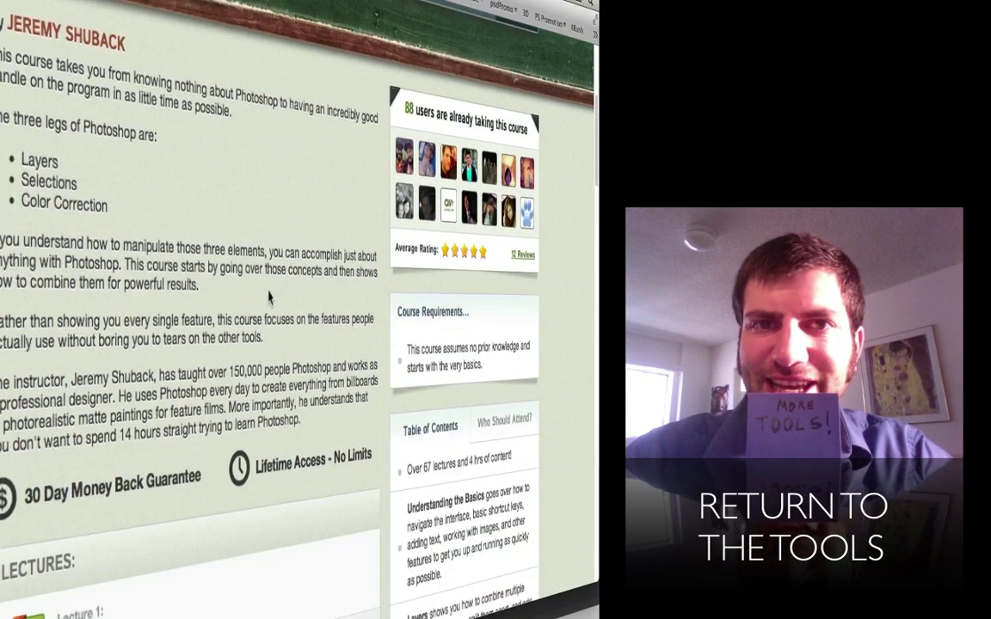